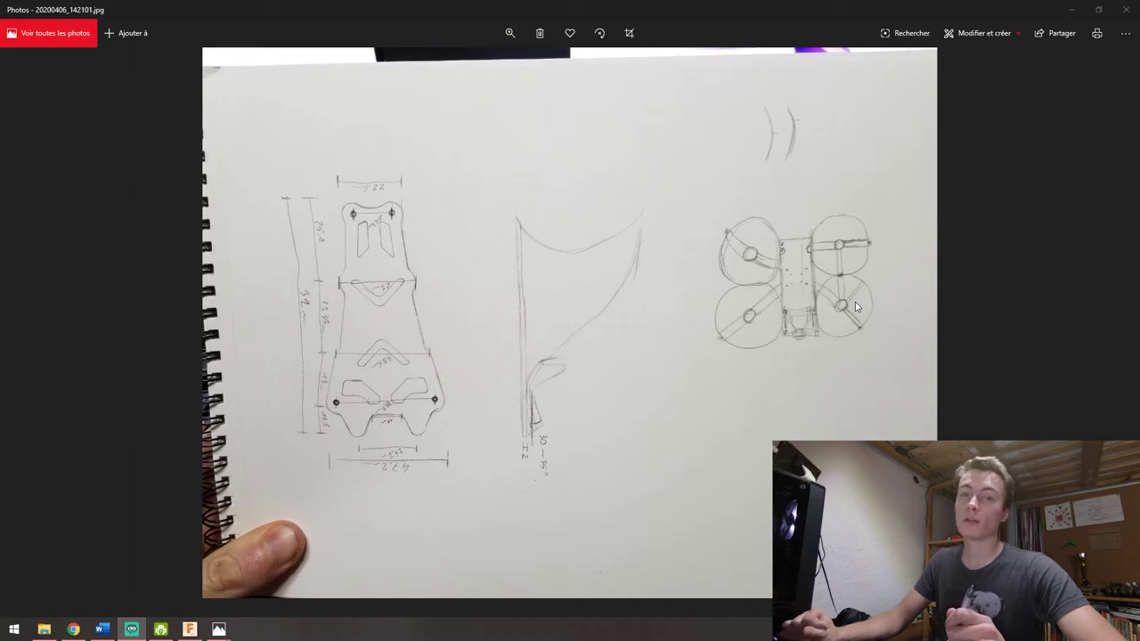
Step: Show the F20II motor drawing with its 27.5 length, Ø18.8 body and 4-M2 mounting dimensions
left_click(837, 248)
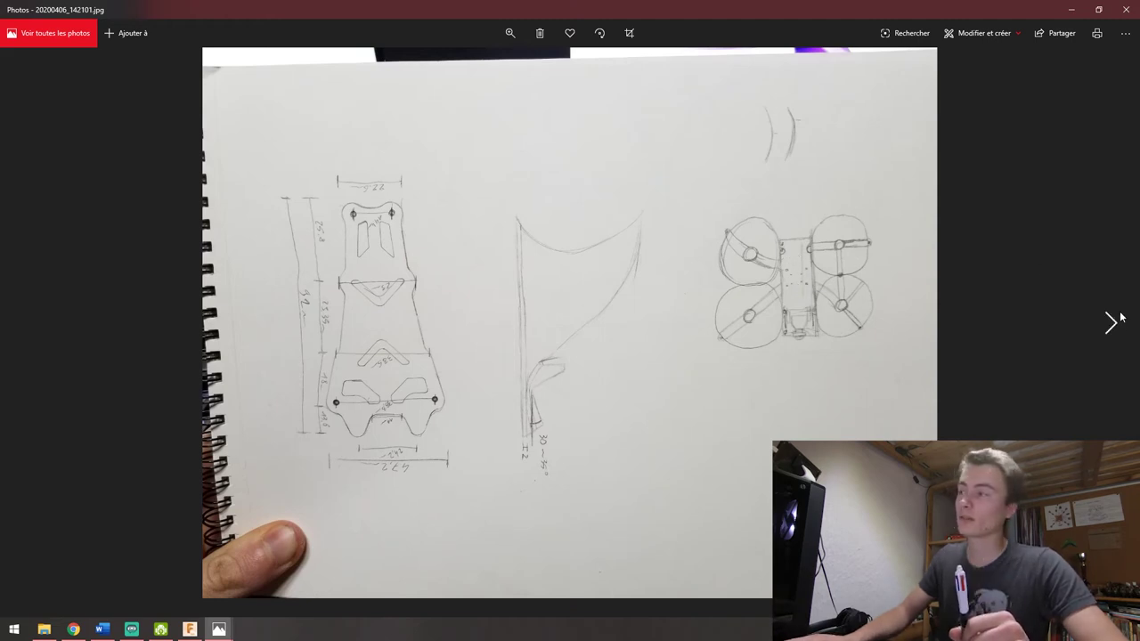
left_click(1115, 321)
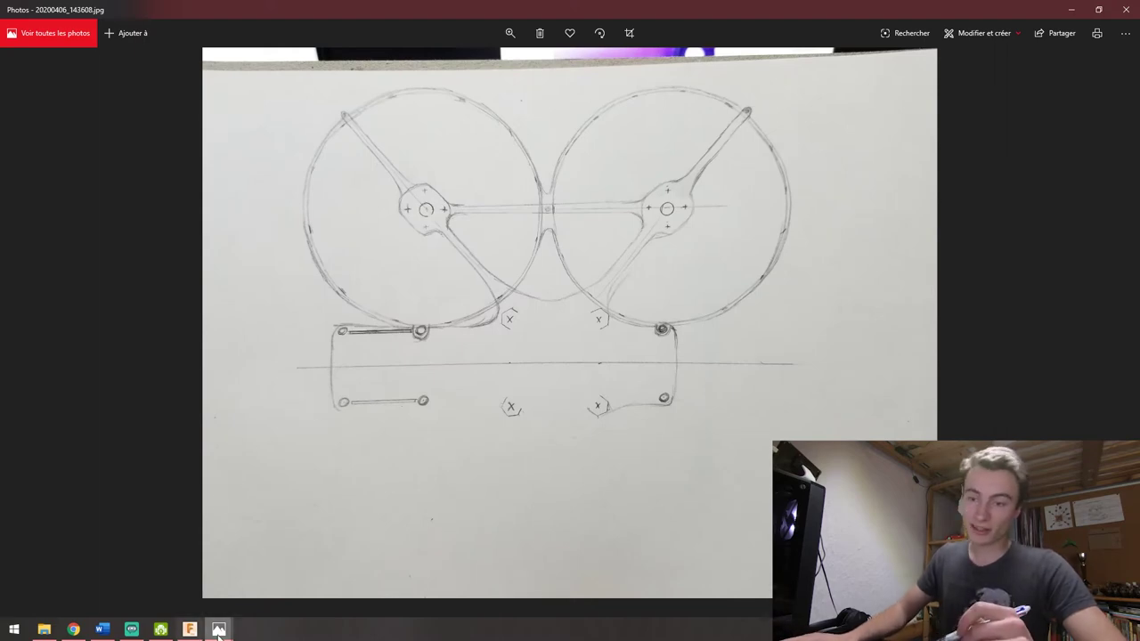
left_click(269, 572)
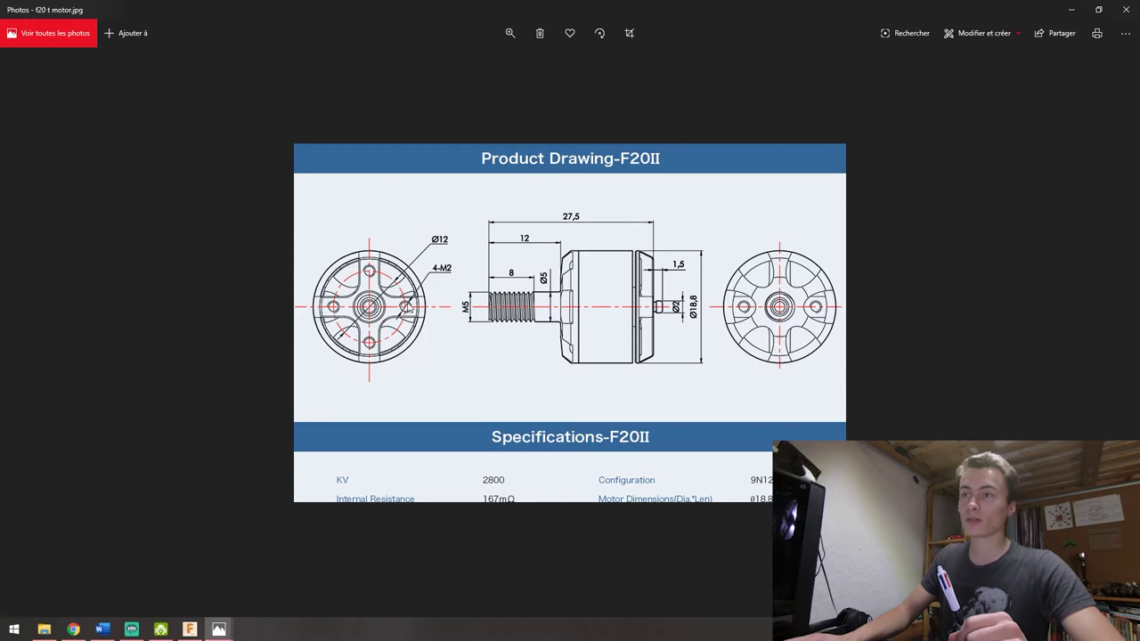
Step: Return Photos to the 20200406_143608.jpg pencil sketch of the two-propeller frame
mouse_move(218, 630)
left_click(178, 570)
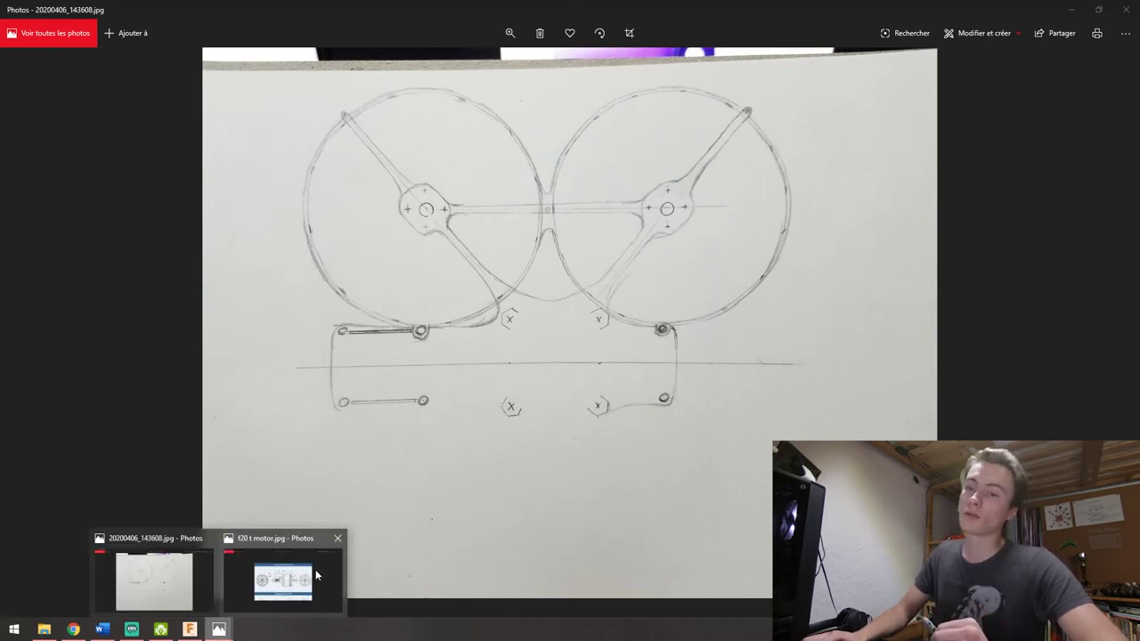
left_click(279, 576)
Step: Switch to the motor drawing and advance to the Foxeer camera and propeller images
left_click(29, 337)
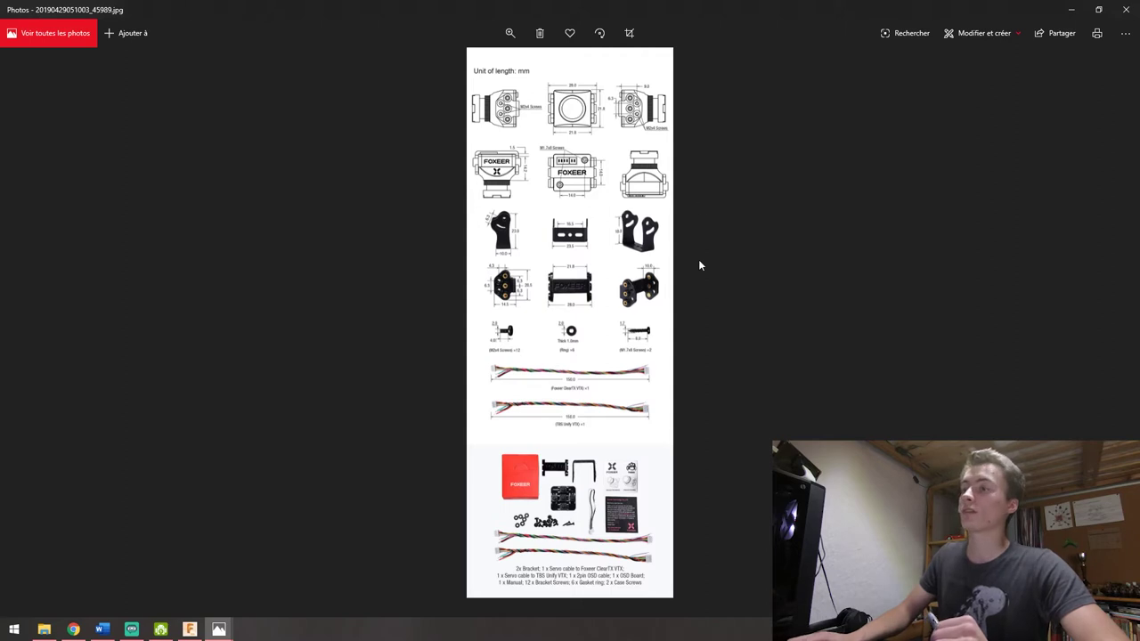
key("Right")
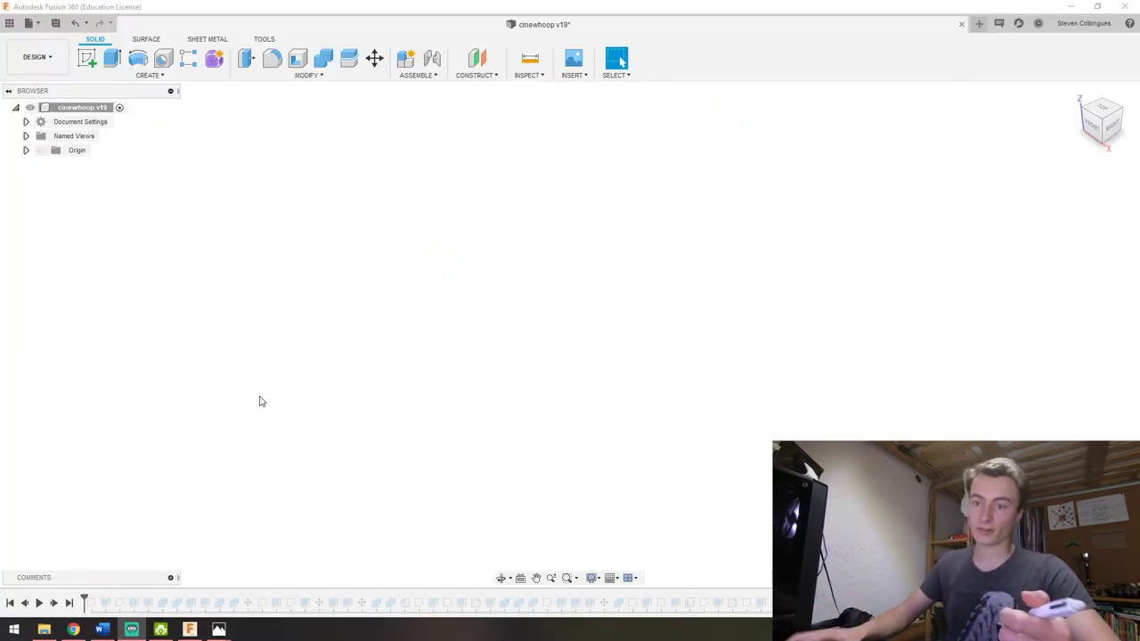
mouse_move(218, 629)
left_click(153, 580)
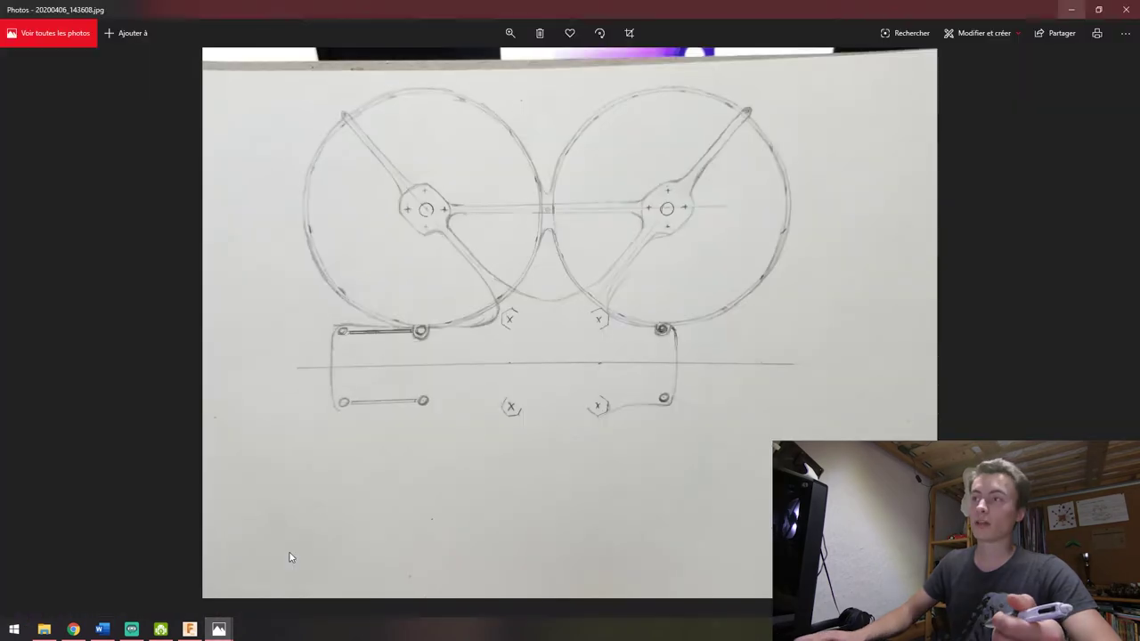
left_click(1072, 12)
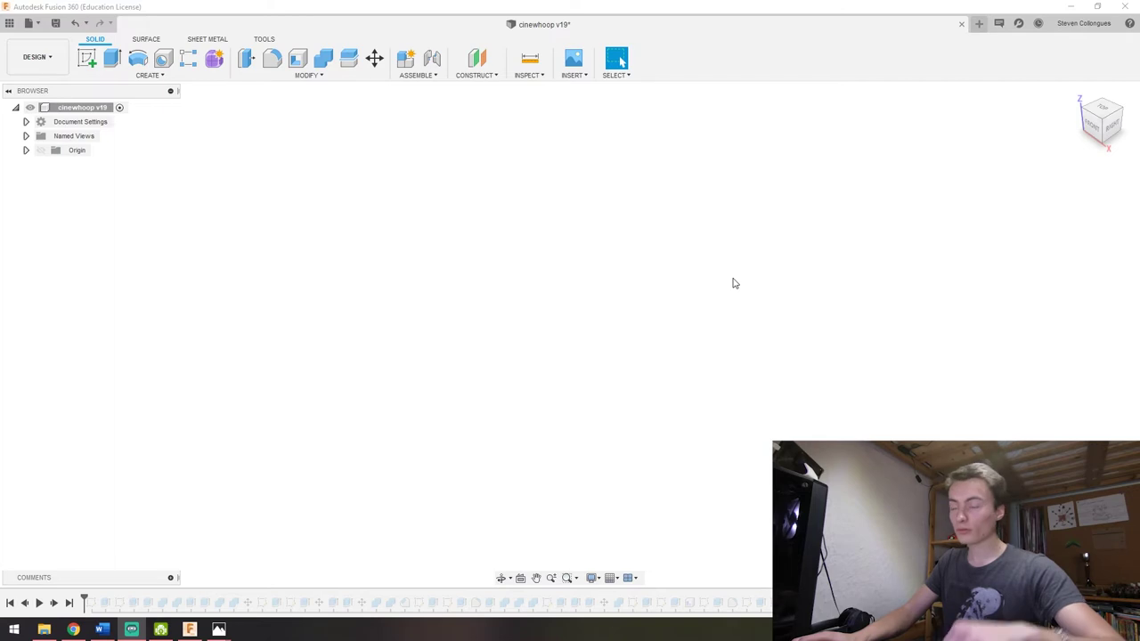
mouse_move(689, 316)
middle_mouse_down("shift")
mouse_move(568, 344)
mouse_move(576, 330)
mouse_move(624, 341)
middle_mouse_up("shift")
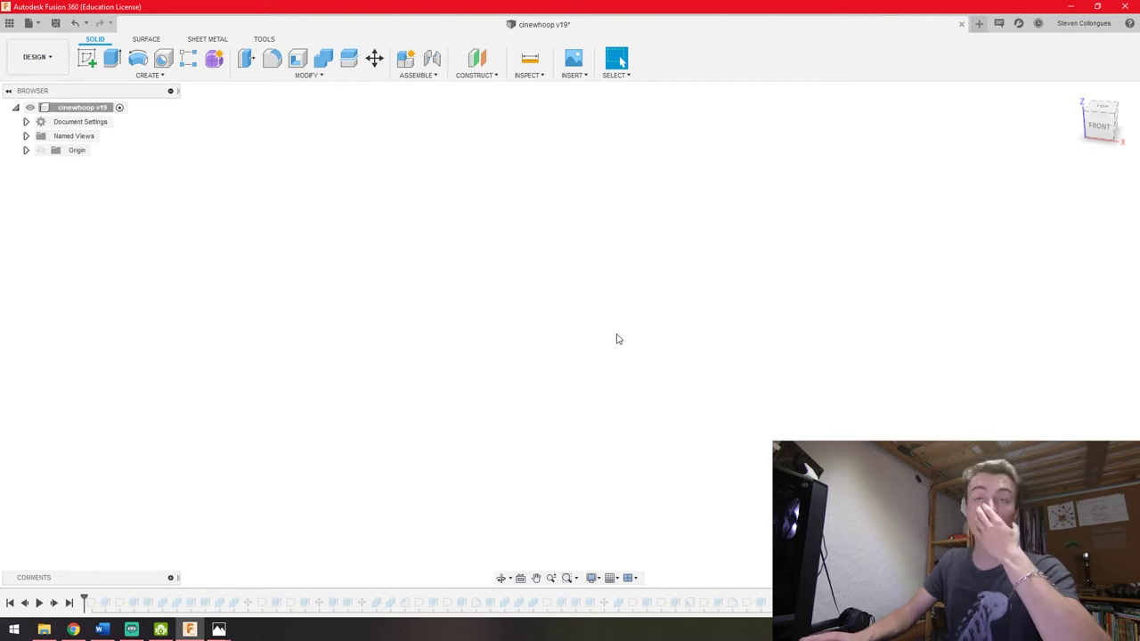
left_click(88, 59)
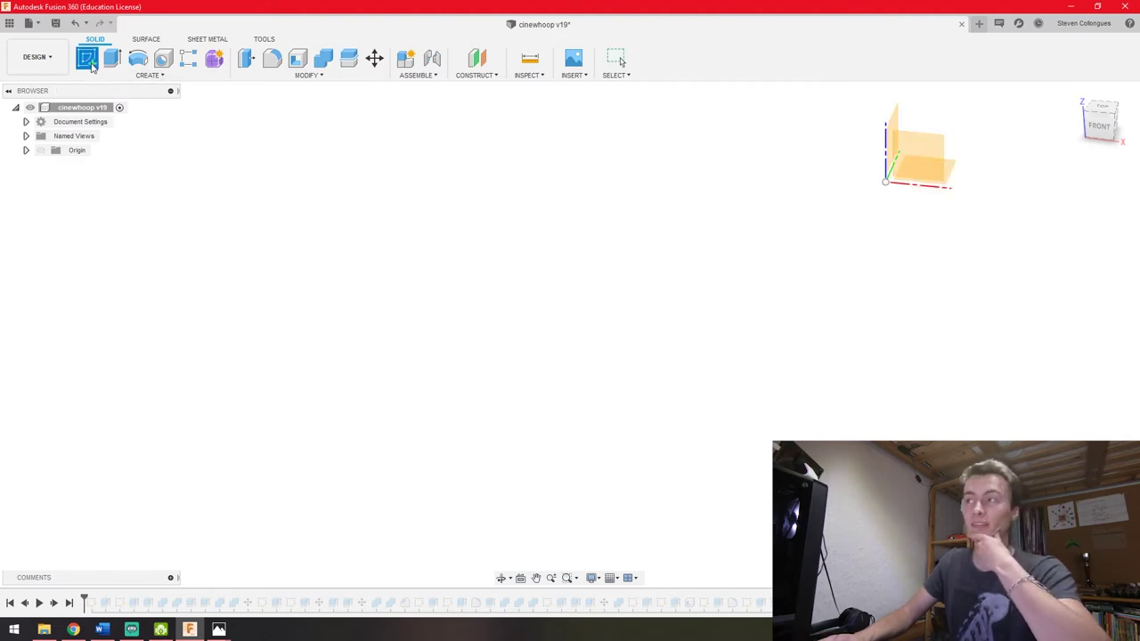
mouse_move(832, 304)
middle_mouse_down("shift")
mouse_move(514, 429)
mouse_move(507, 445)
mouse_move(484, 415)
mouse_move(484, 344)
mouse_move(510, 362)
middle_mouse_up("shift")
left_click(504, 322)
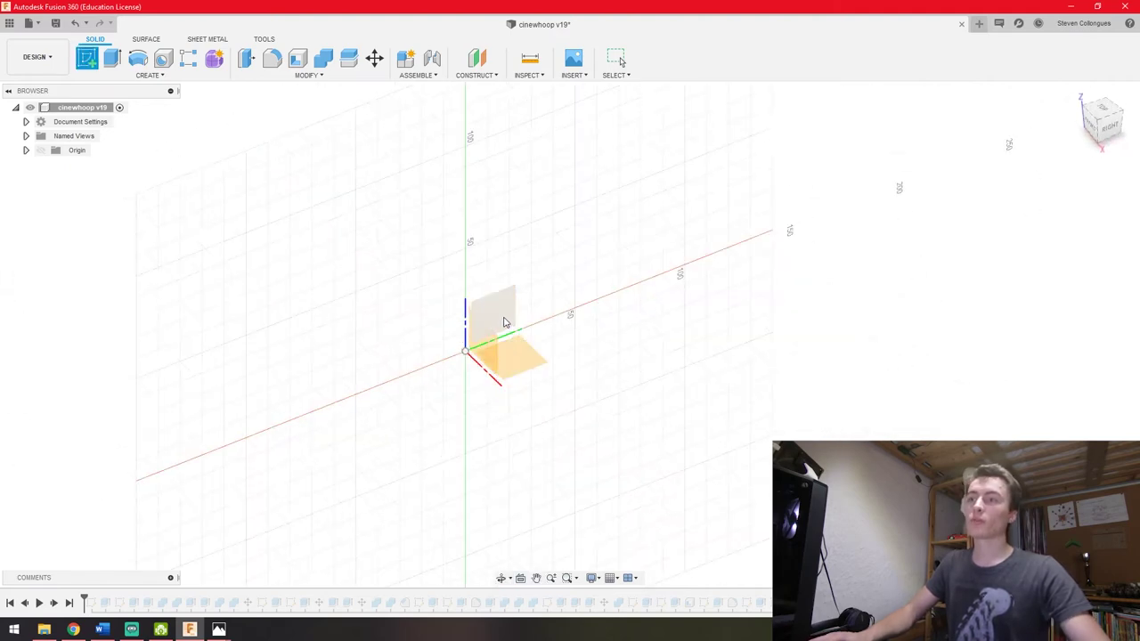
left_click(504, 340)
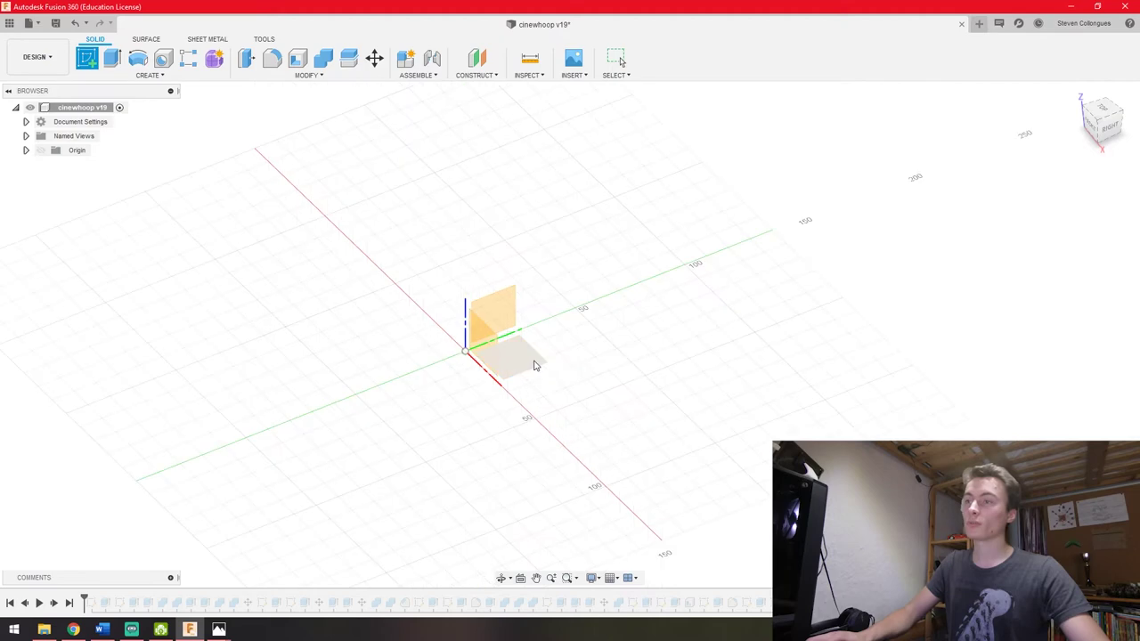
left_click(524, 359)
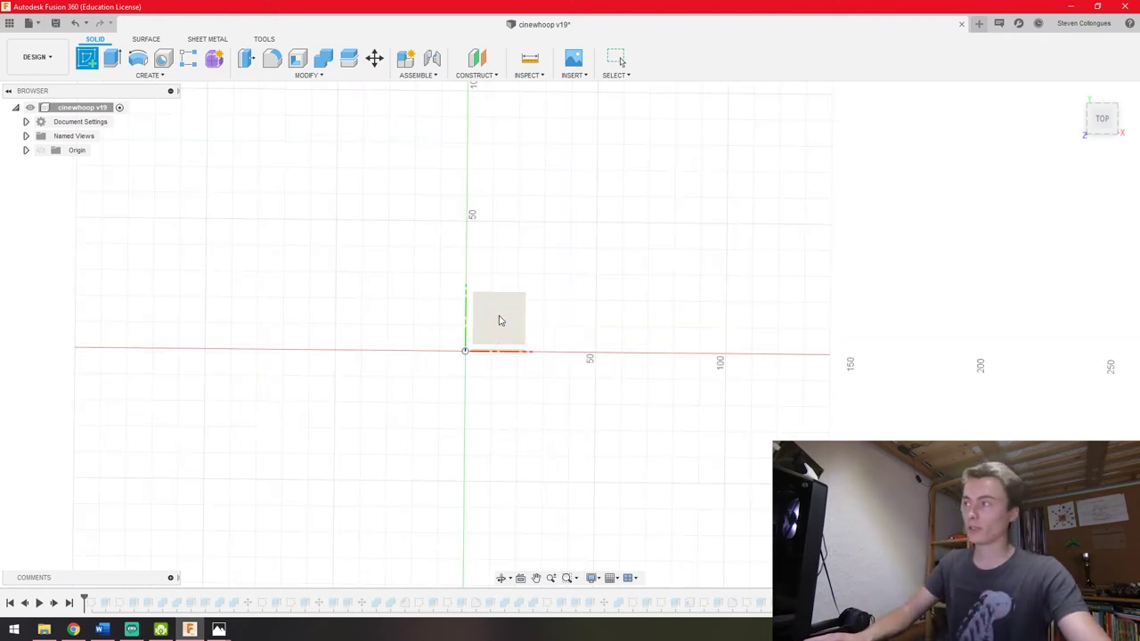
key("Escape")
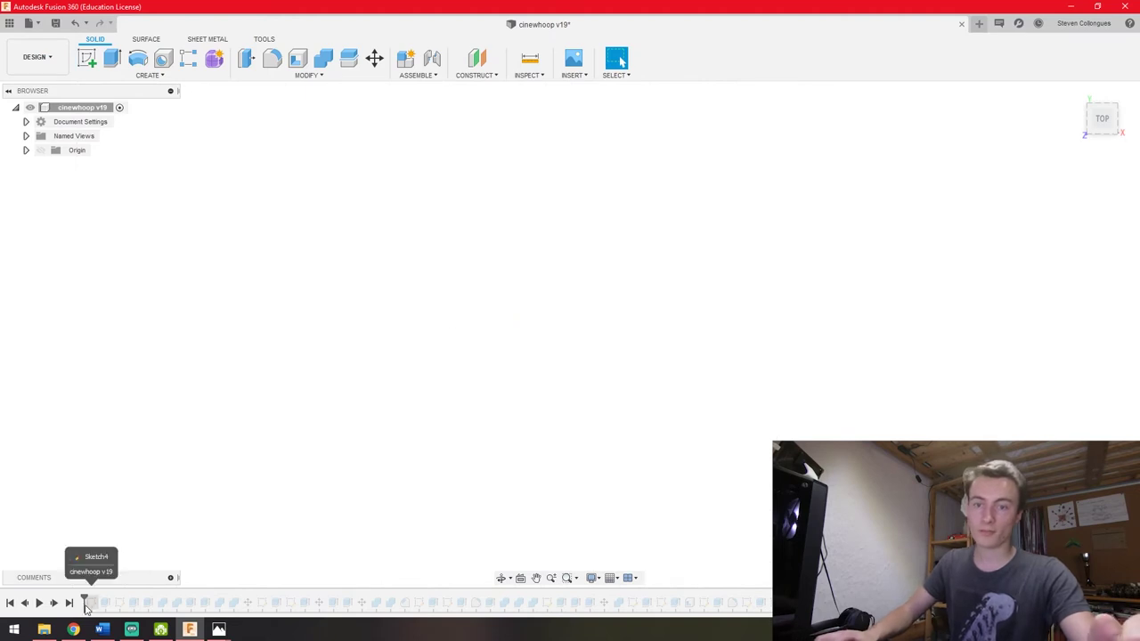
Step: Roll the timeline forward past Sketch4 and expand the Sketches folder
left_click_drag(86, 600, 94, 604)
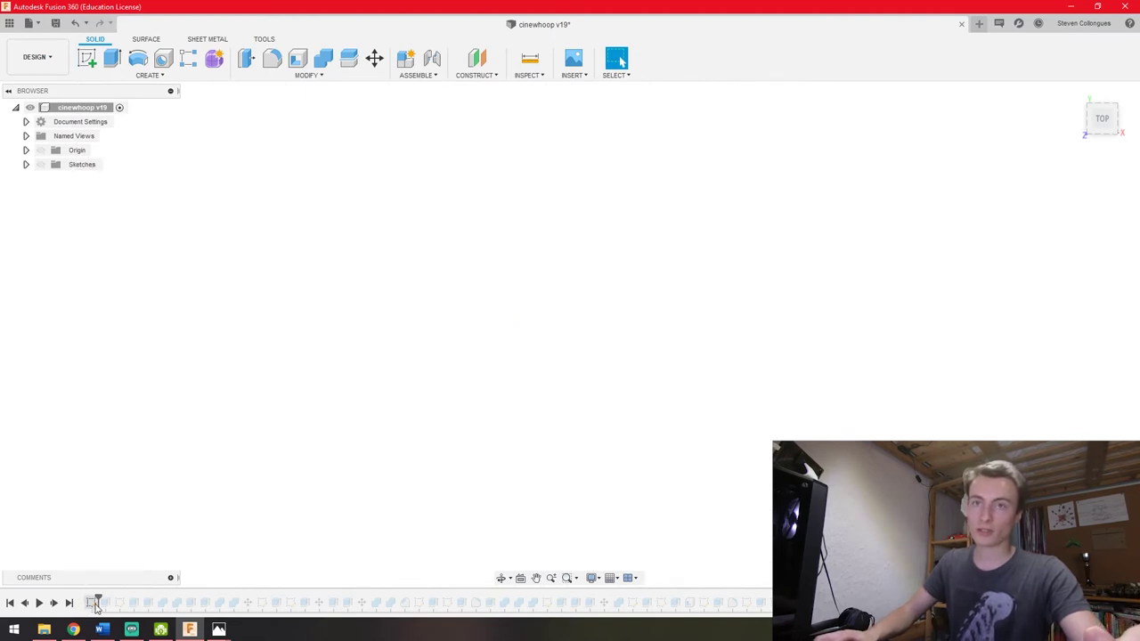
left_click(94, 604)
left_click(26, 164)
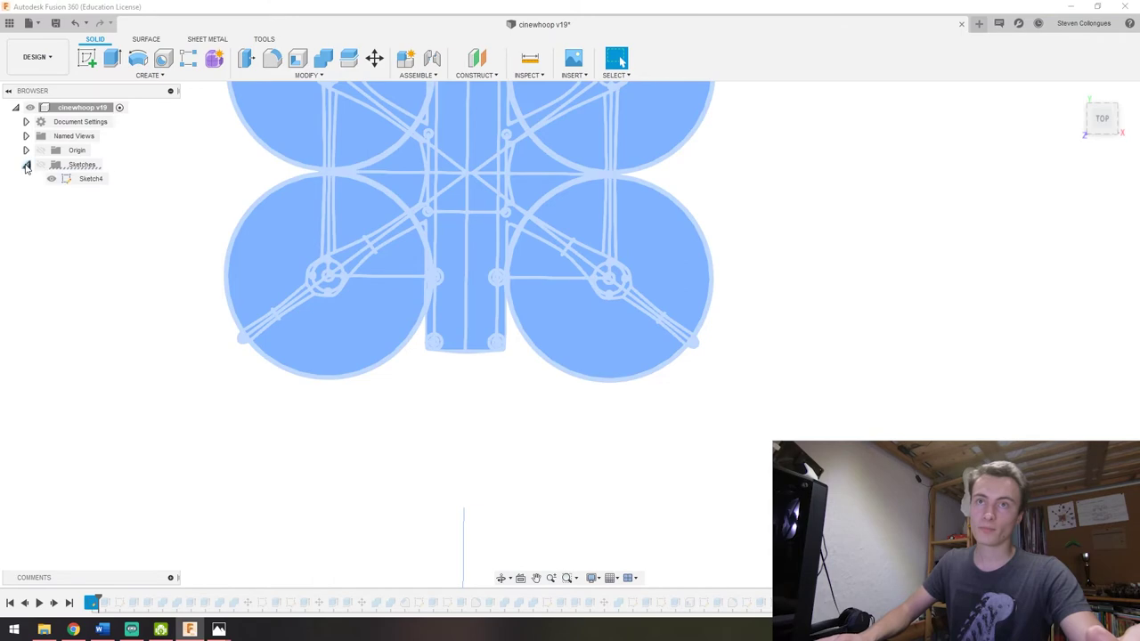
Step: Zoom in on the lower-left rotor's duct circle and motor mount holes
left_click(136, 314)
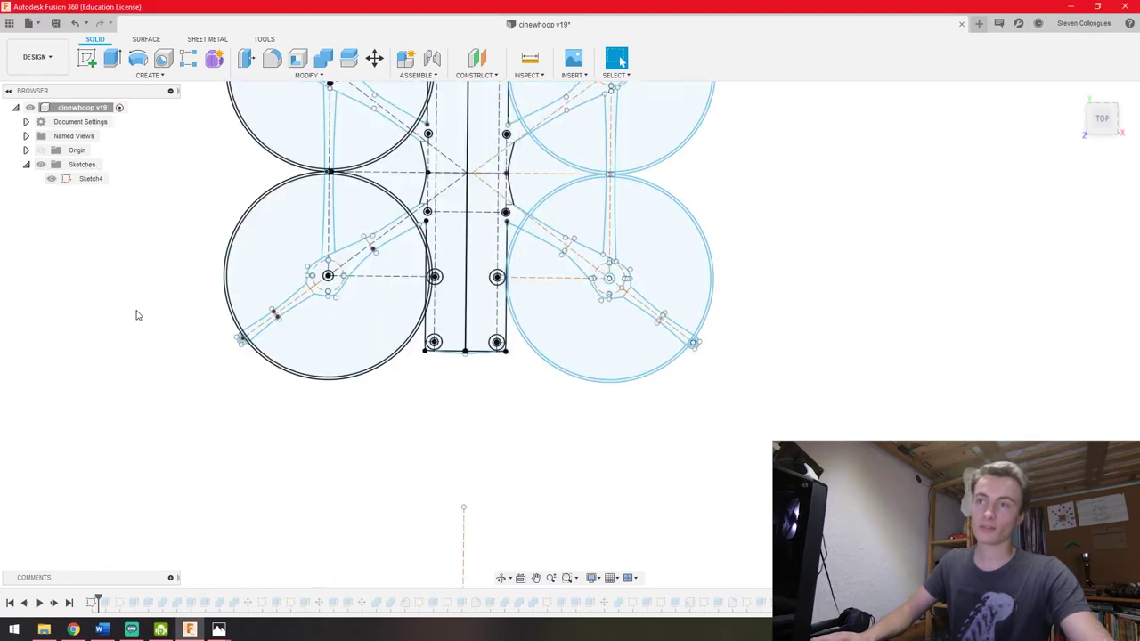
scroll(283, 445, "down", 2)
scroll(285, 442, "down", 2)
scroll(285, 443, "down", 2)
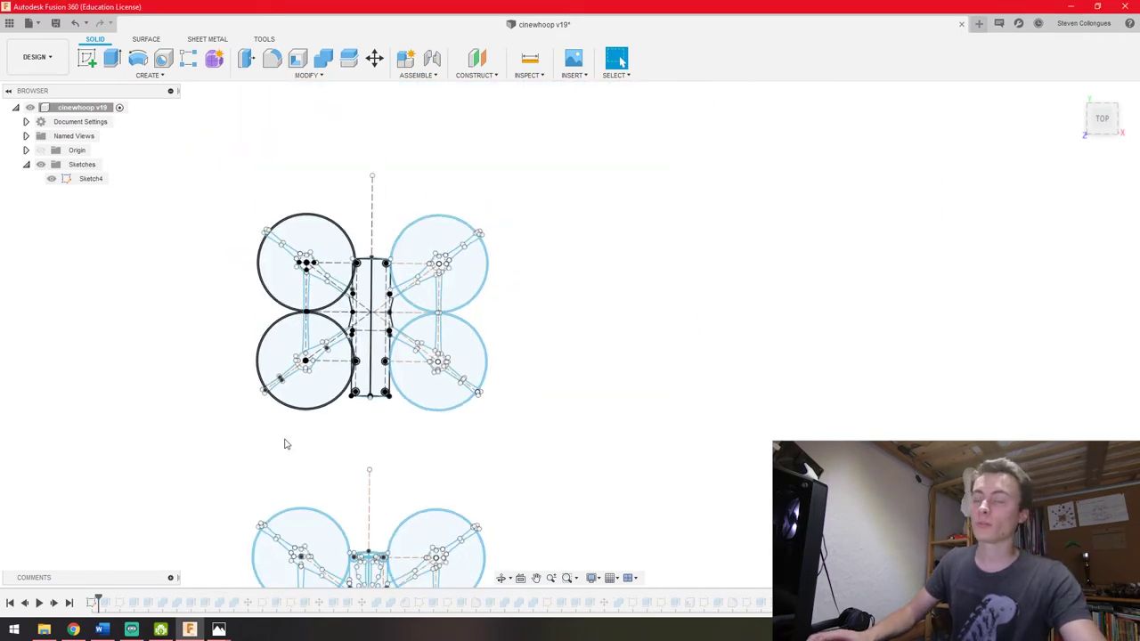
scroll(212, 127, "up", 2)
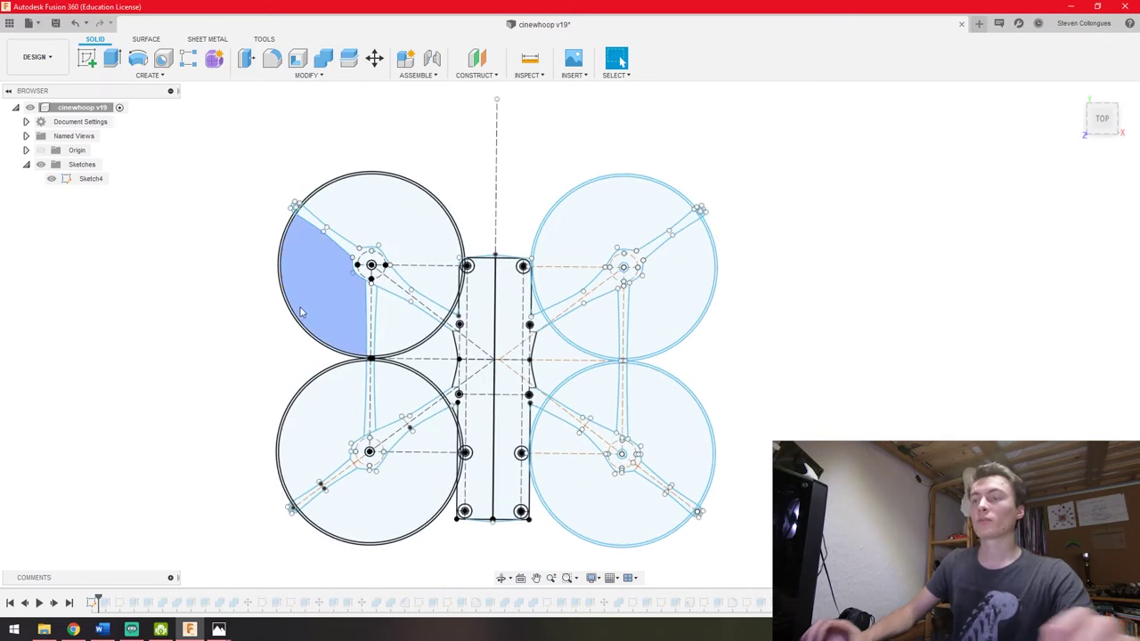
scroll(316, 307, "up", 2)
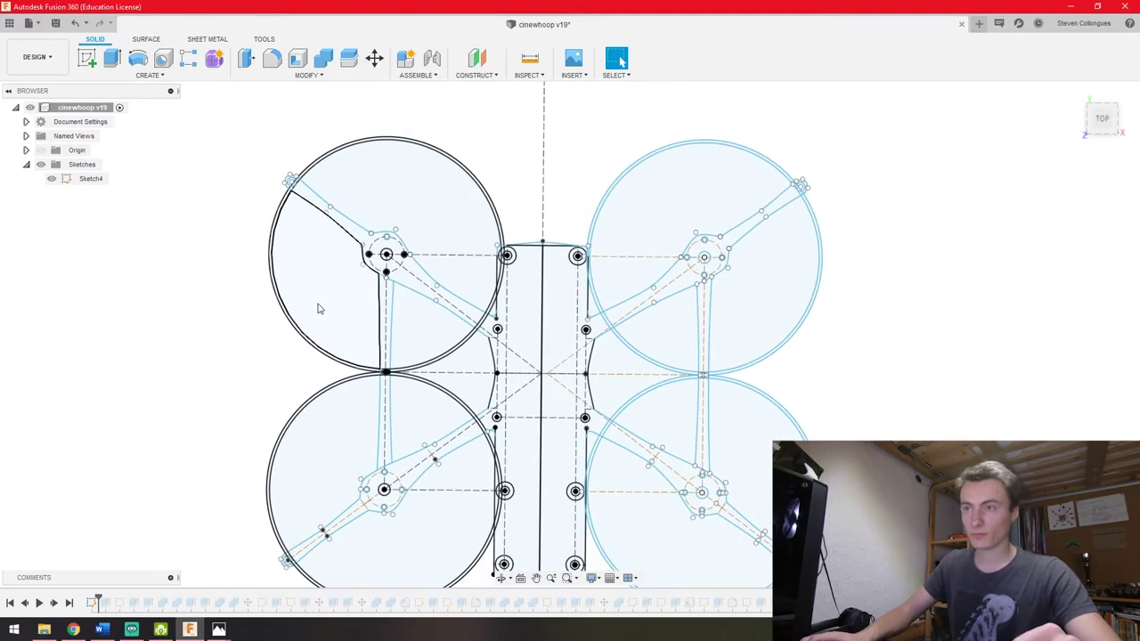
scroll(318, 305, "down", 1)
scroll(385, 497, "up", 1)
scroll(388, 494, "up", 2)
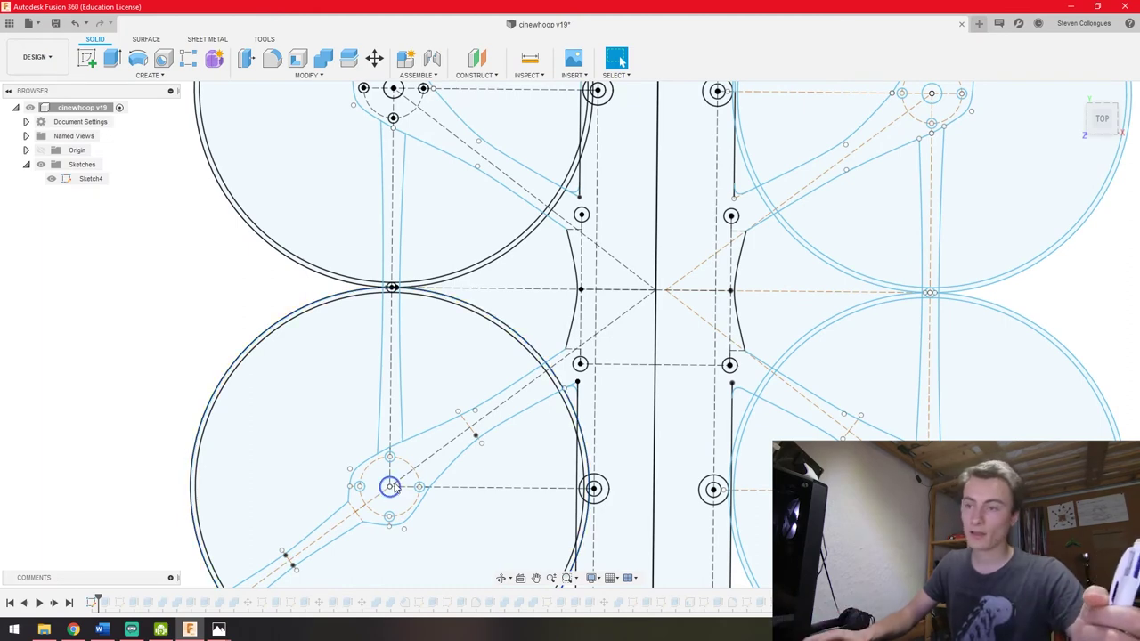
scroll(392, 490, "up", 2)
scroll(389, 493, "up", 1)
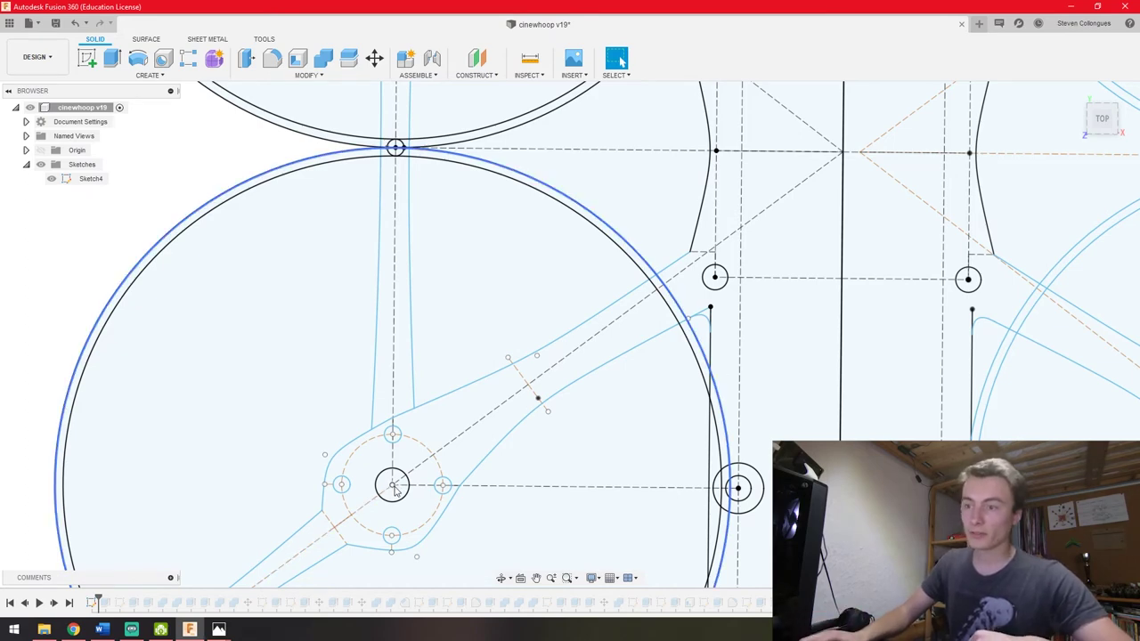
key("Escape")
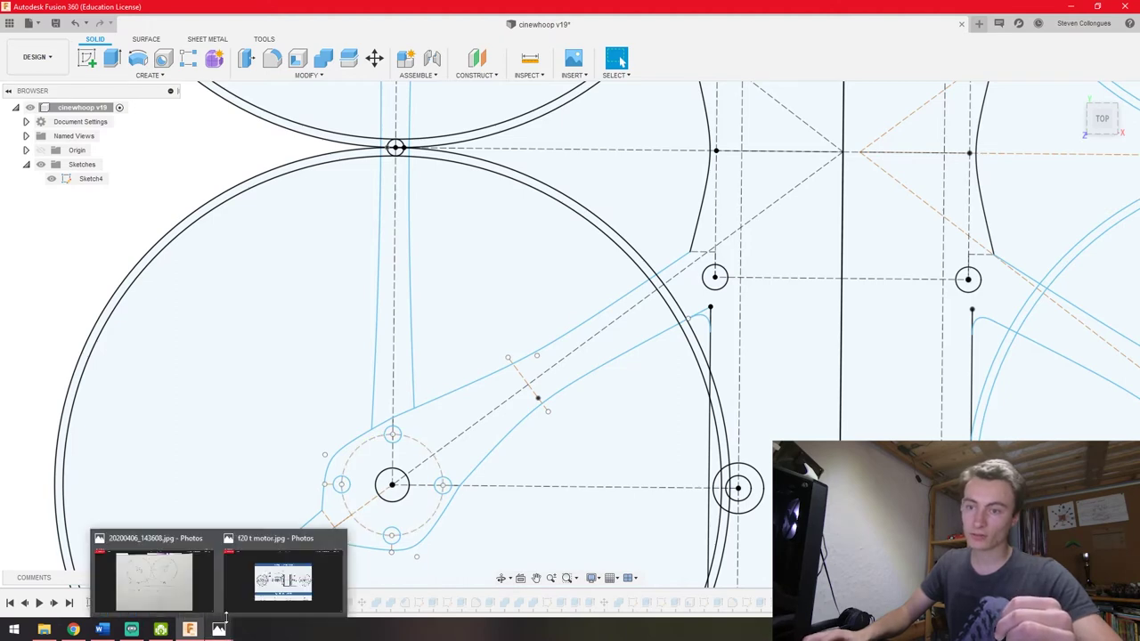
mouse_move(218, 630)
left_click(258, 561)
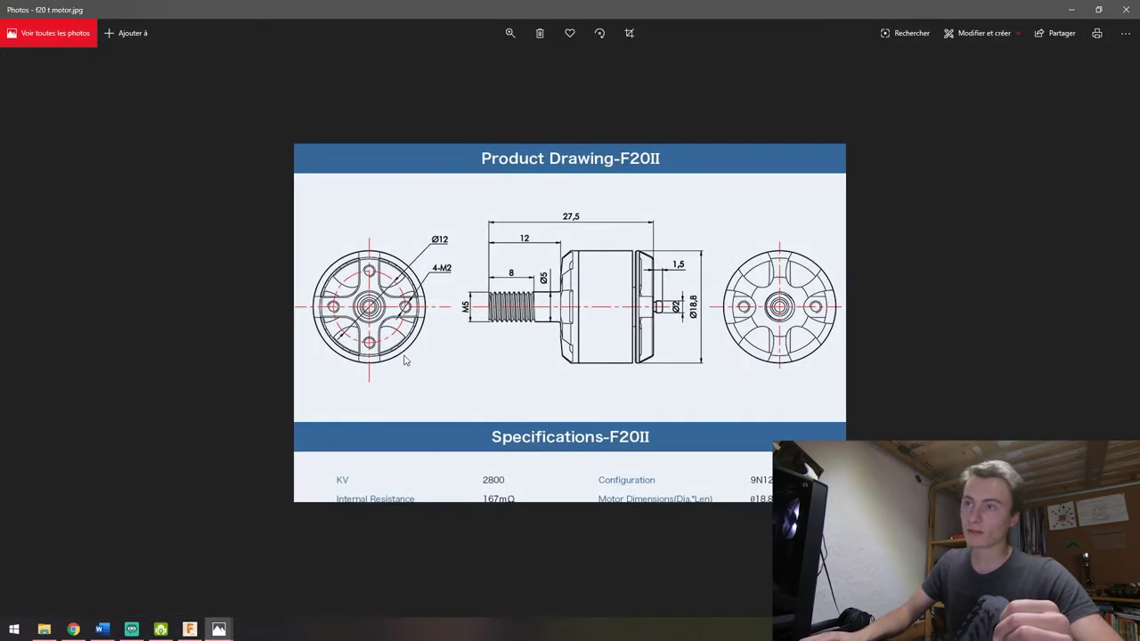
left_click(1074, 10)
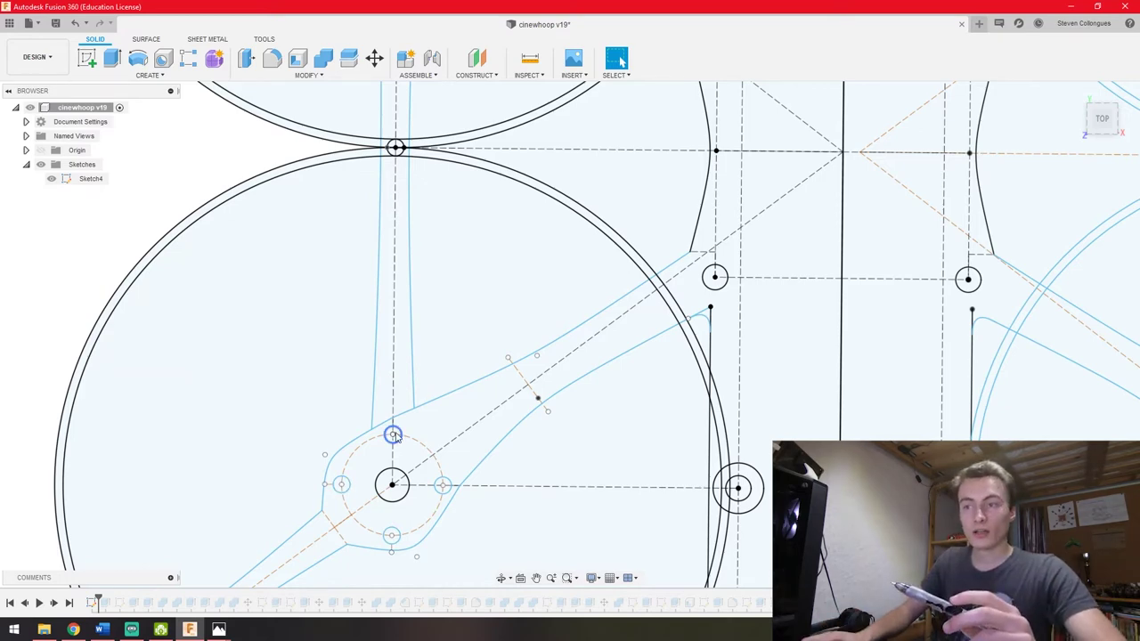
Step: Fully constrain the arm outline by locking its top bolt hole
left_click(391, 540)
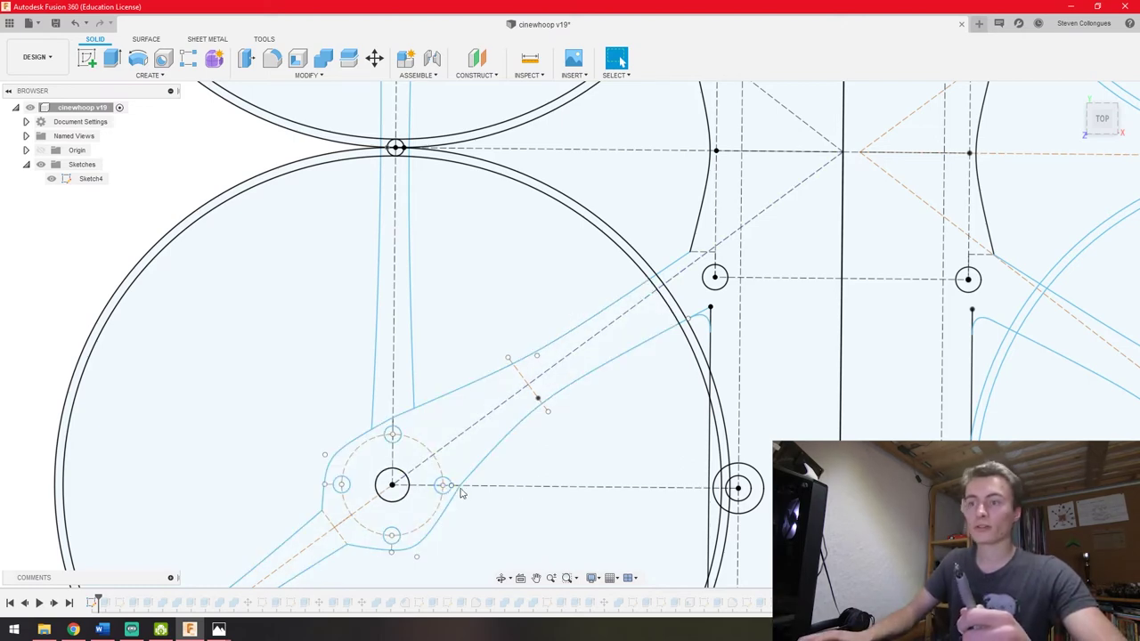
left_click(394, 435)
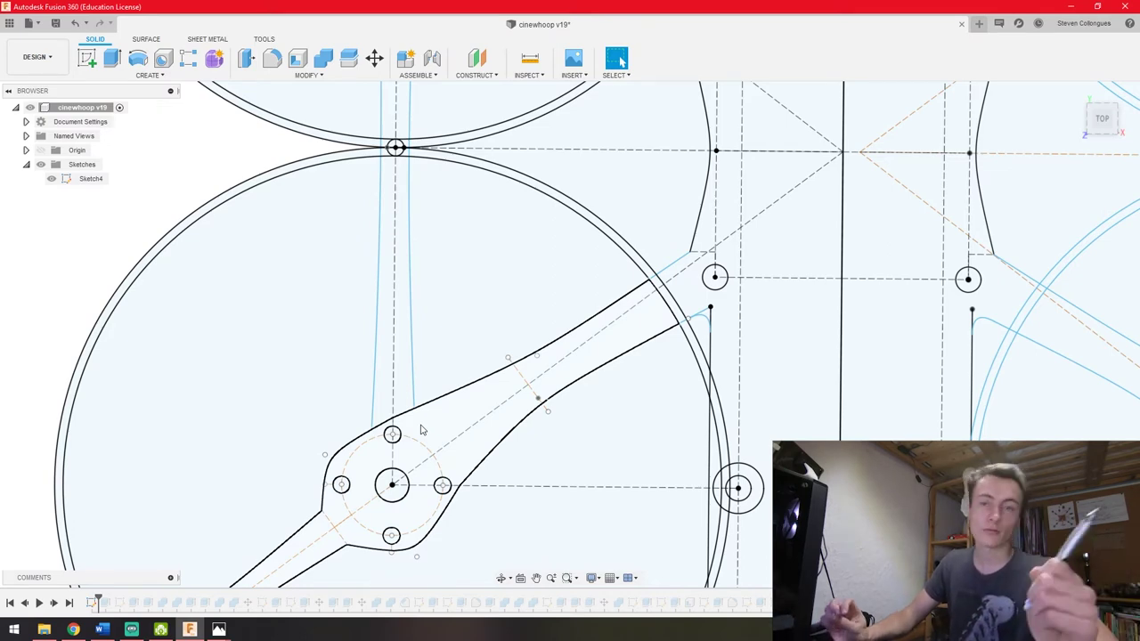
left_click(393, 435)
Step: Reopen the frame sketch Sketch4 for editing
scroll(324, 497, "down", 2)
scroll(323, 497, "down", 2)
scroll(553, 262, "up", 2)
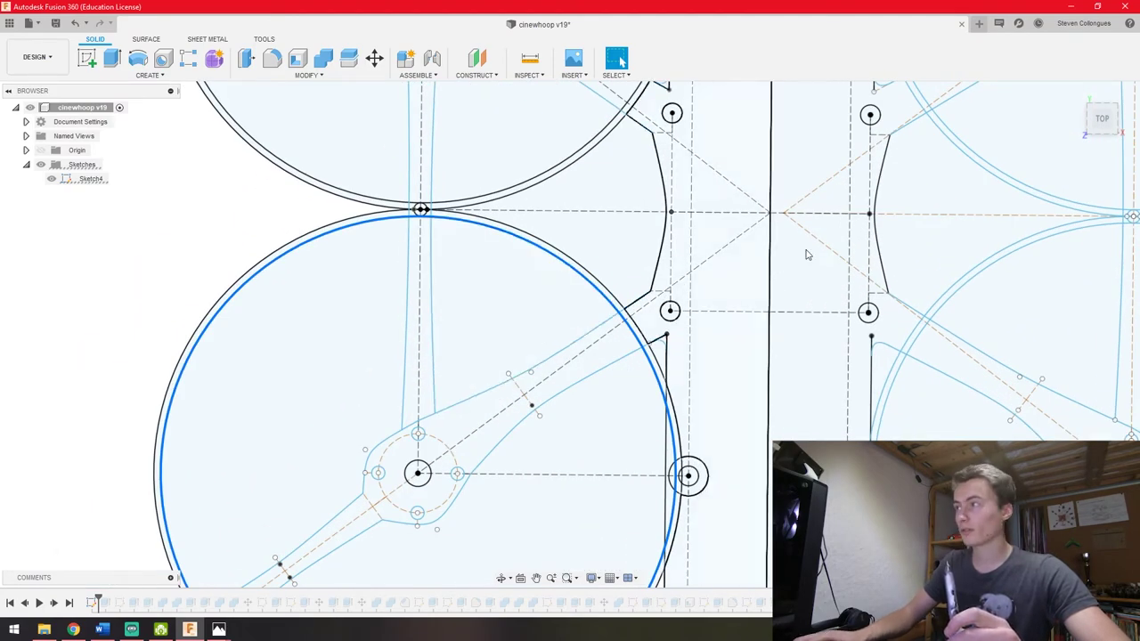
double_click(539, 272)
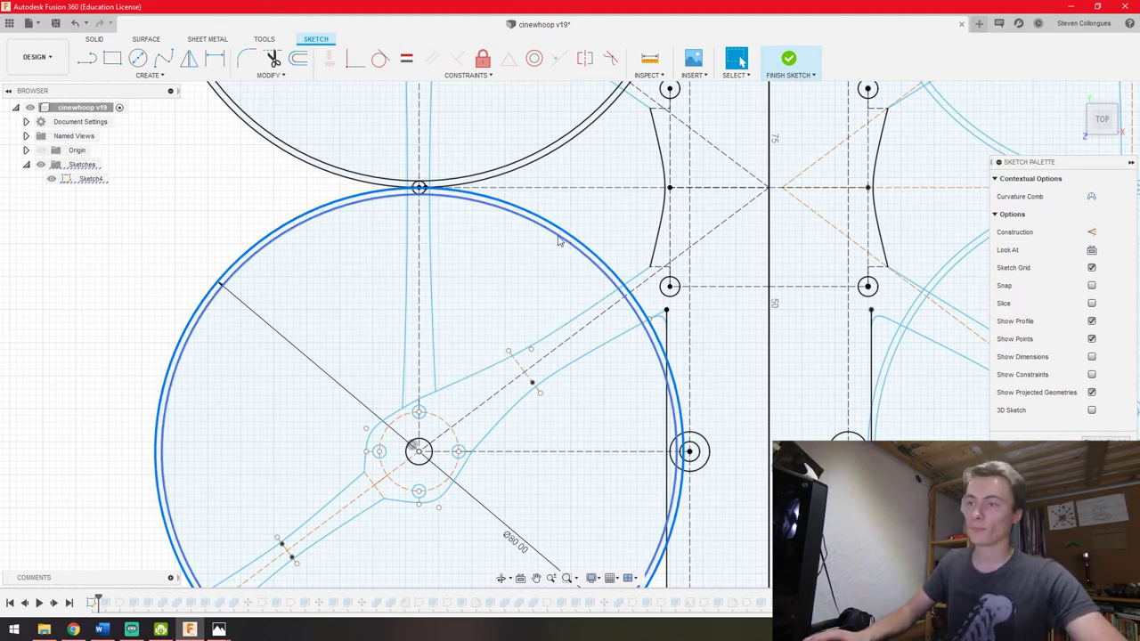
key("Escape")
scroll(477, 357, "down", 1)
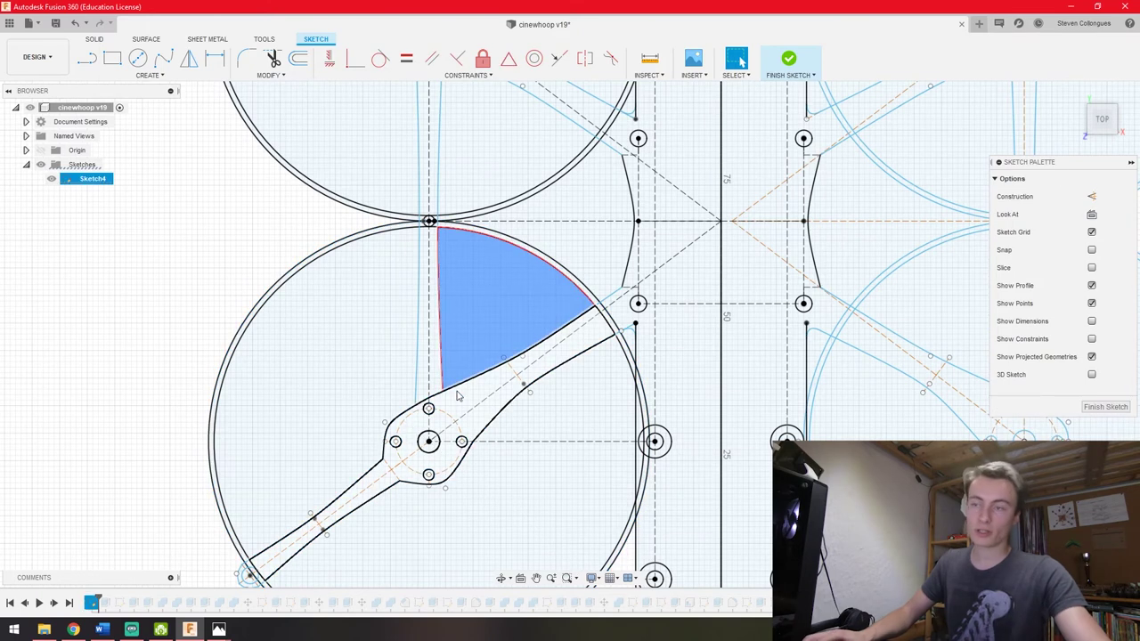
key("Escape")
key("ctrl+z")
key("ctrl+z")
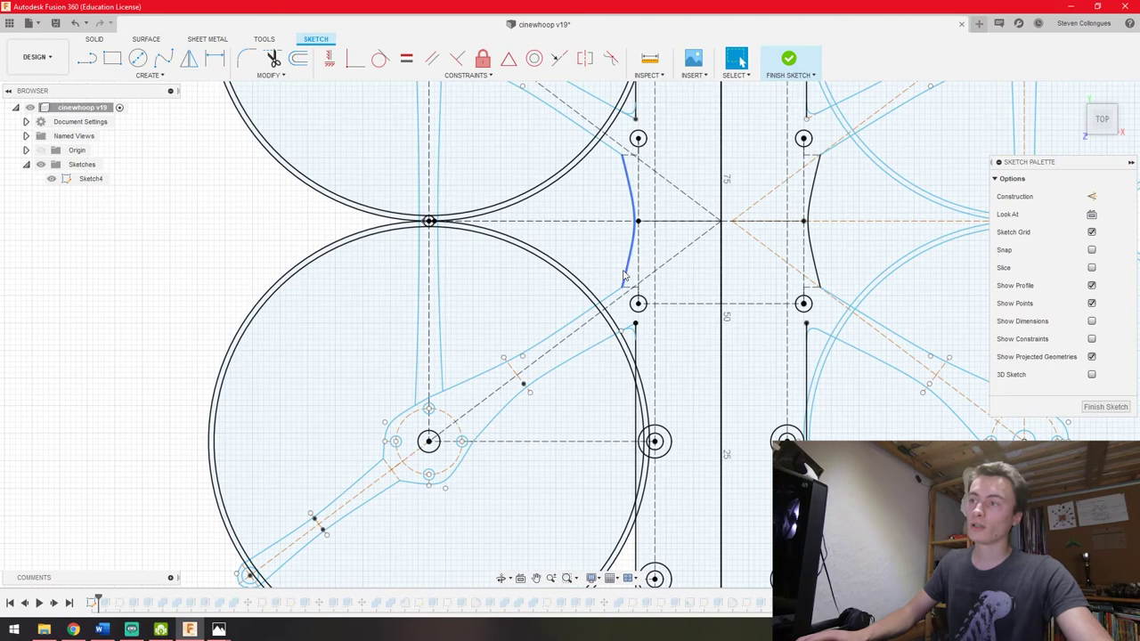
key("ctrl+y")
scroll(627, 472, "down", 2)
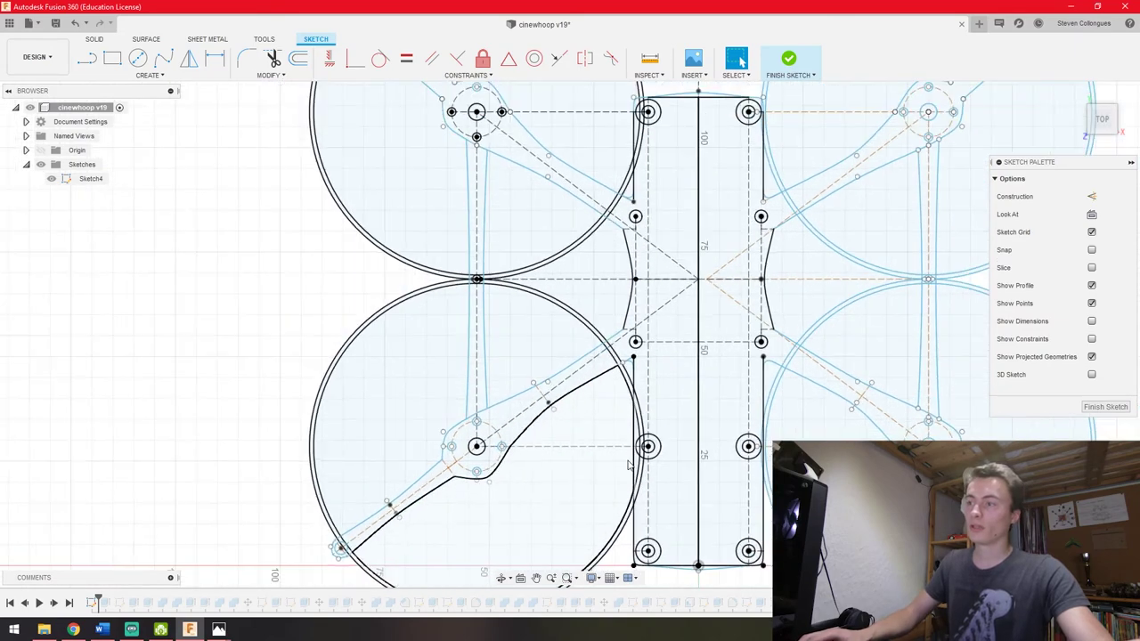
left_click(699, 510)
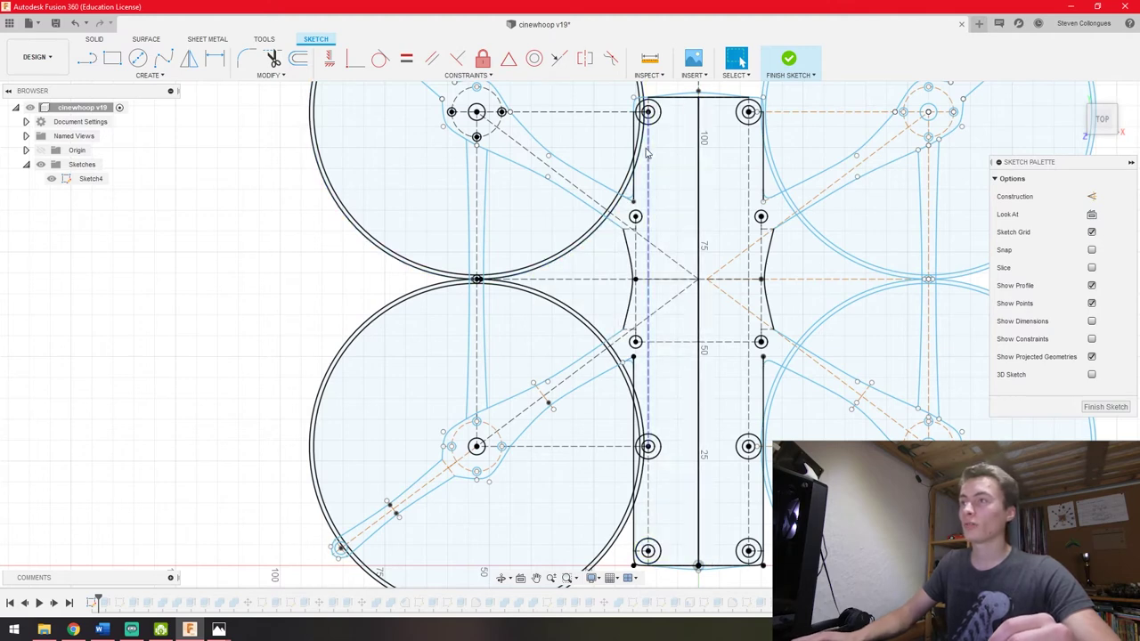
left_click(673, 229)
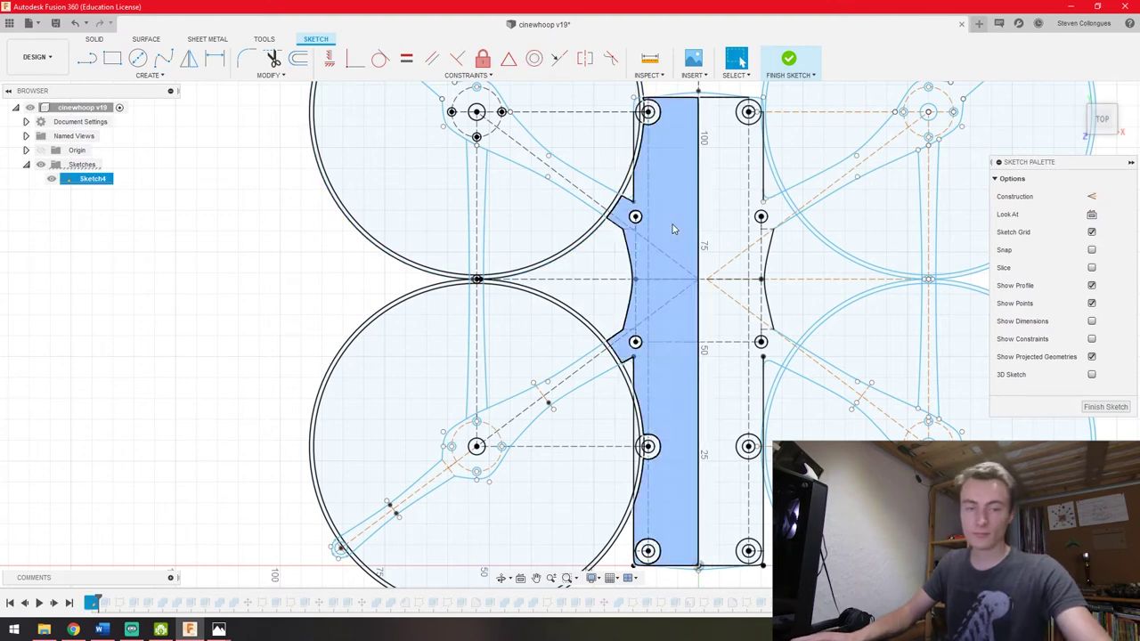
key("Escape")
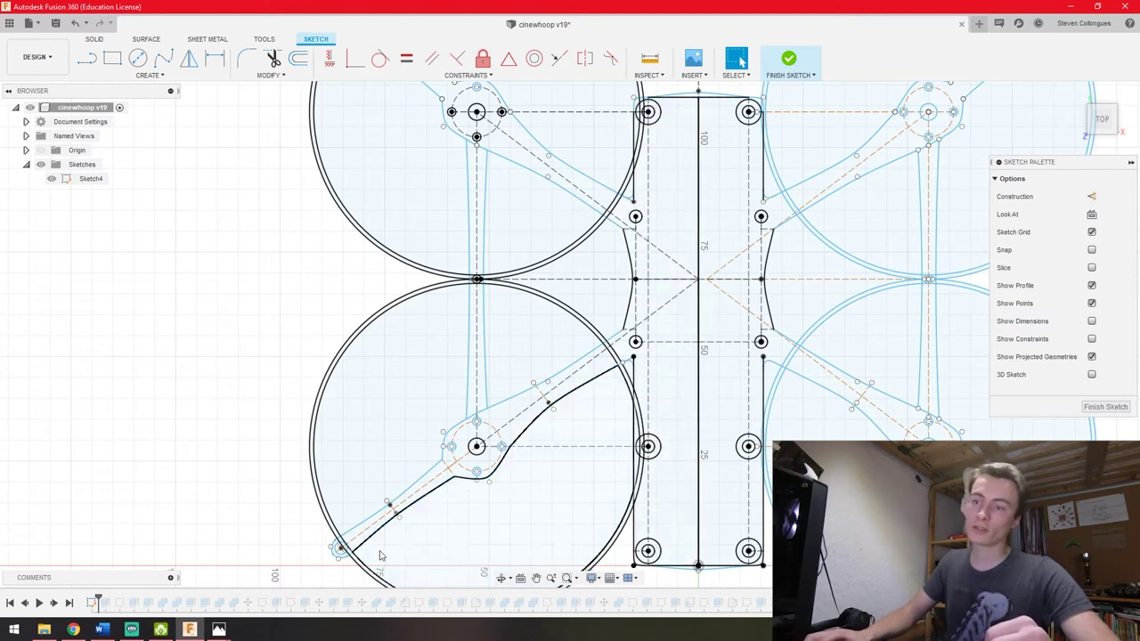
scroll(339, 559, "up", 5)
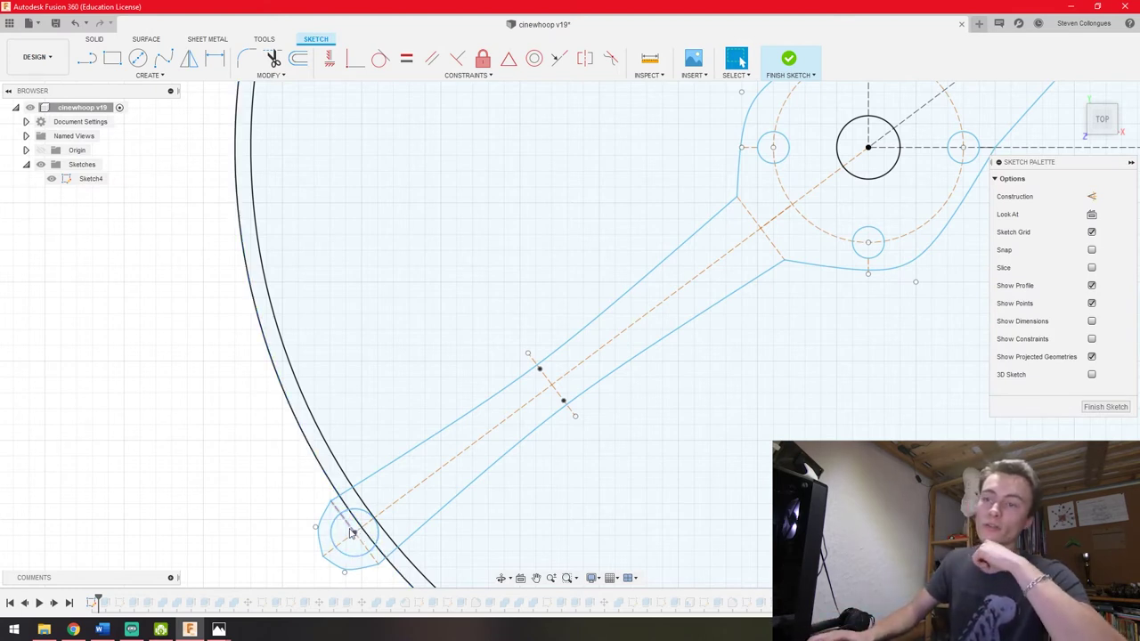
scroll(352, 532, "down", 2)
scroll(348, 523, "down", 3)
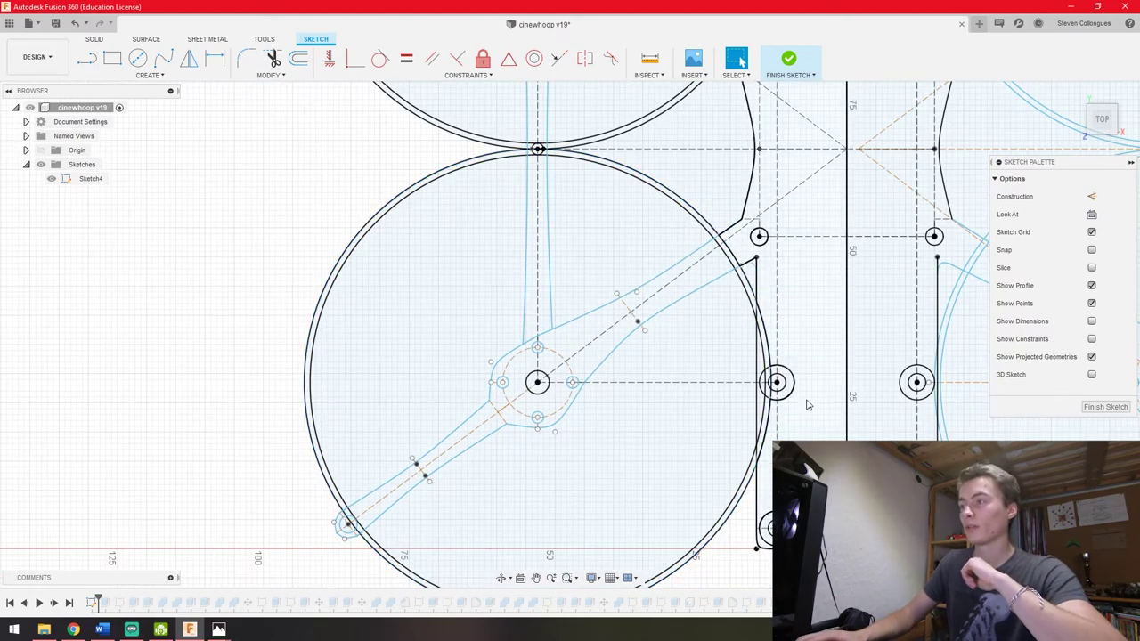
scroll(784, 384, "up", 2)
scroll(791, 388, "up", 1)
scroll(796, 390, "up", 1)
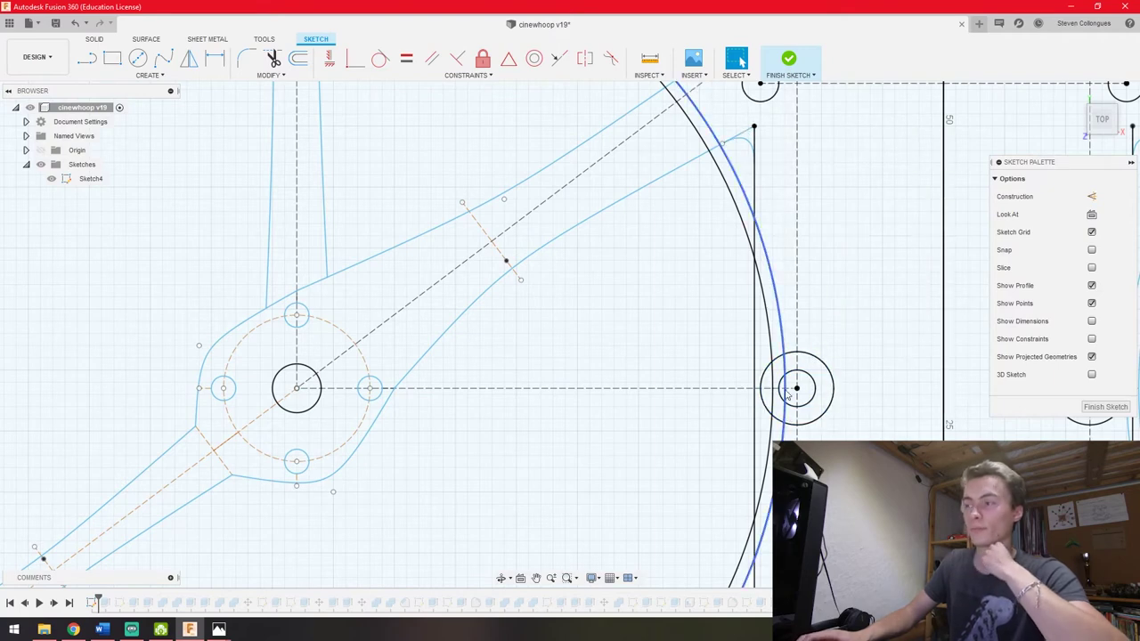
left_click(781, 342)
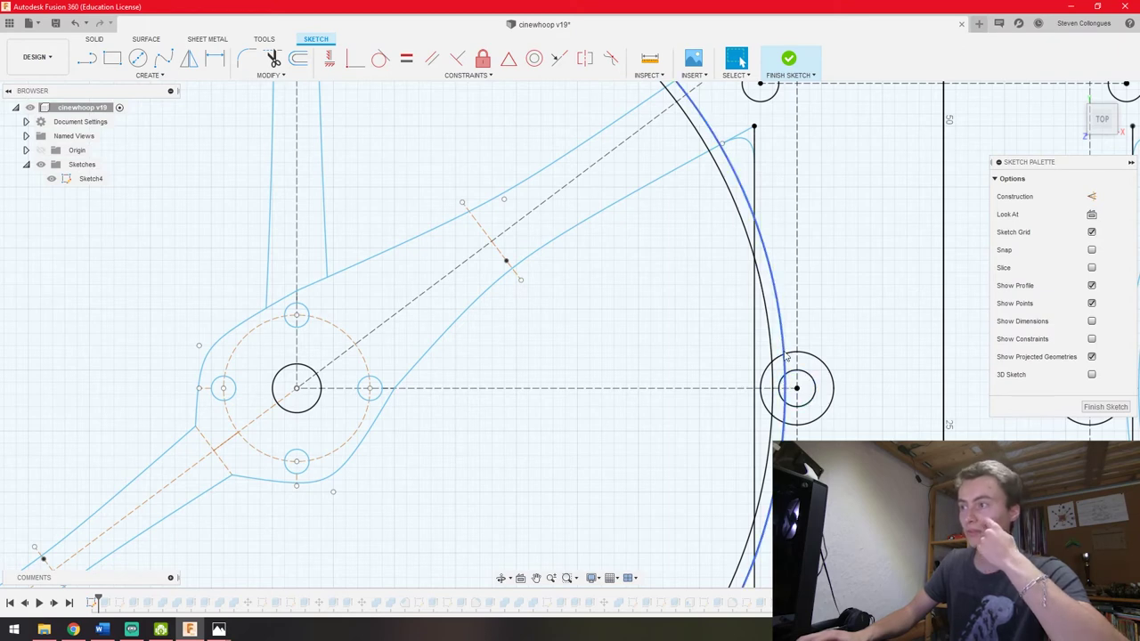
left_click(764, 383)
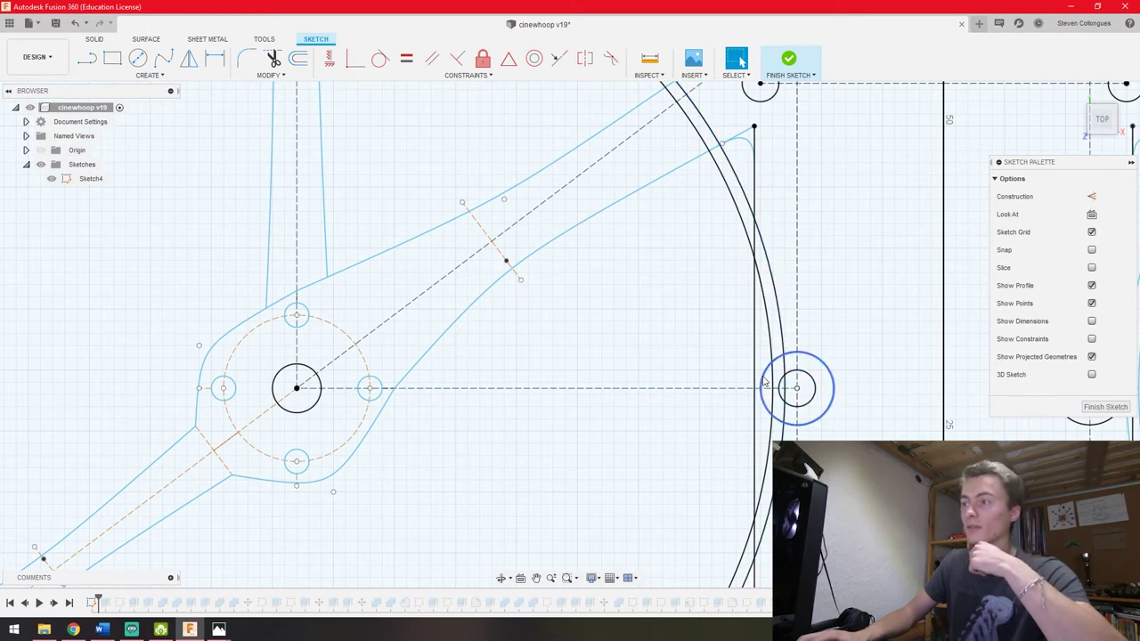
key("d")
Step: Resize the ring around the side mounting hole to Ø8.00 mm
scroll(792, 385, "up", 2)
scroll(801, 386, "up", 2)
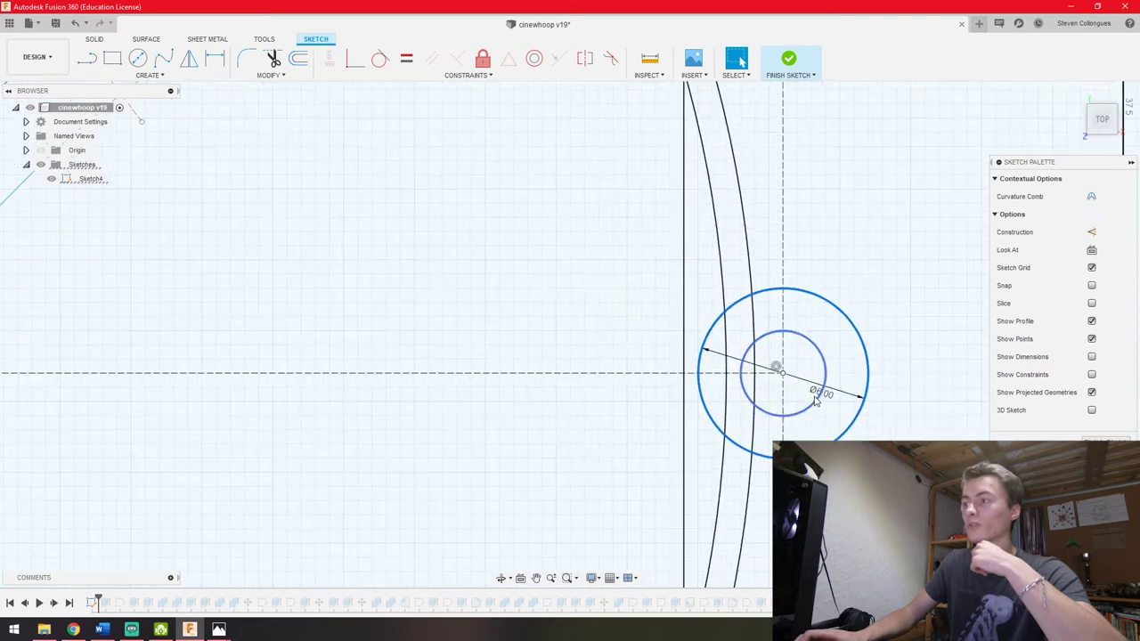
scroll(828, 389, "up", 2)
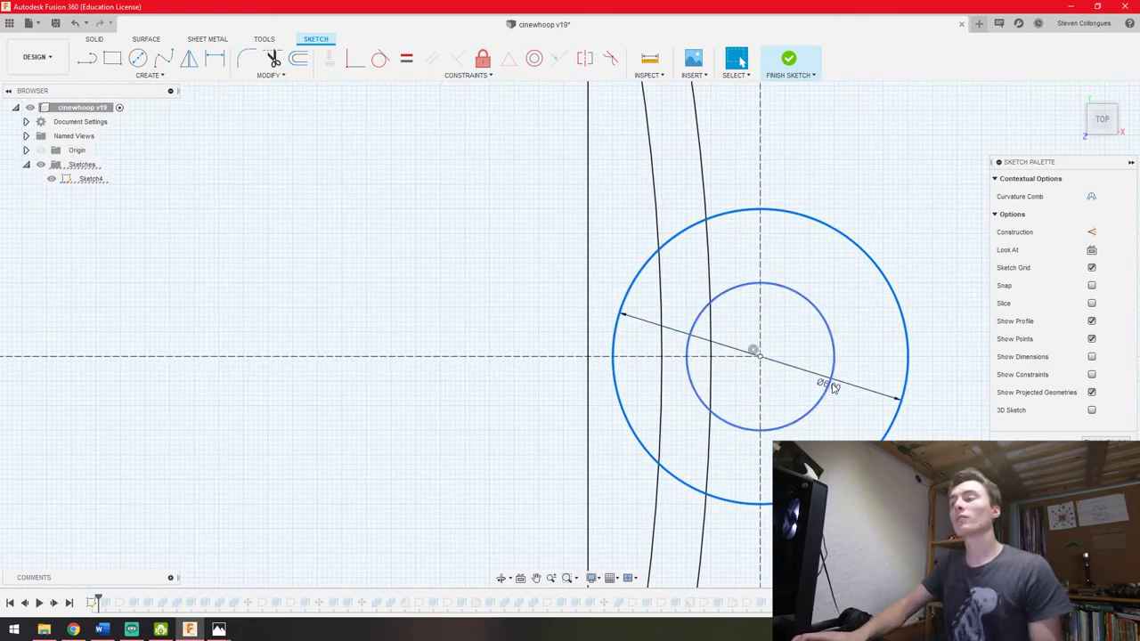
scroll(828, 392, "down", 1)
scroll(826, 392, "down", 2)
scroll(802, 374, "down", 1)
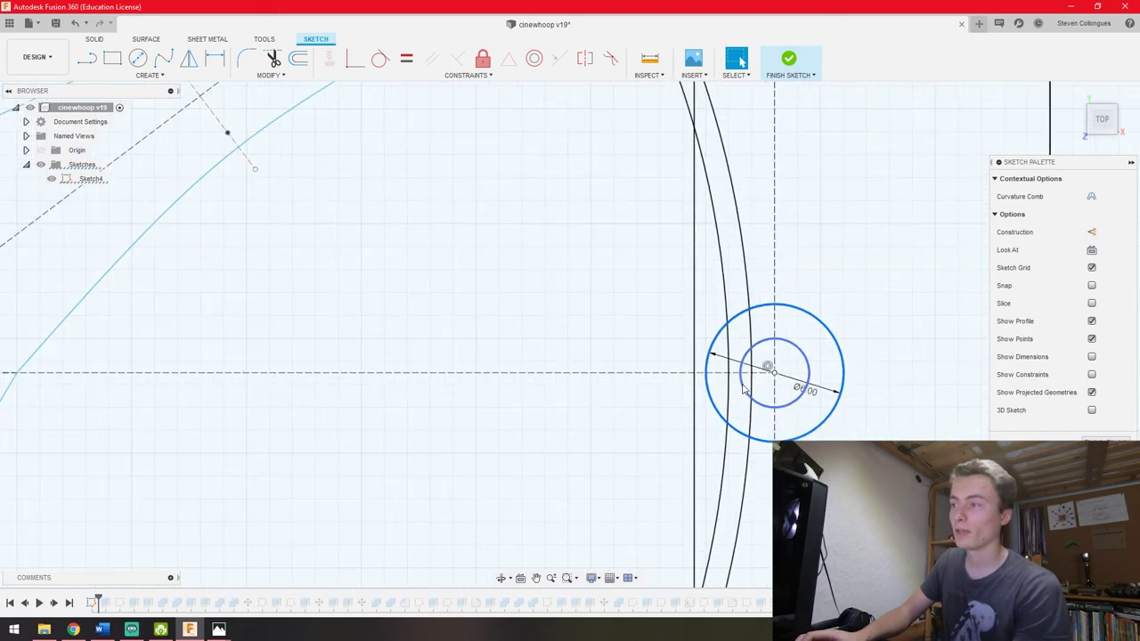
scroll(679, 297, "down", 3)
scroll(679, 297, "down", 2)
scroll(669, 294, "down", 2)
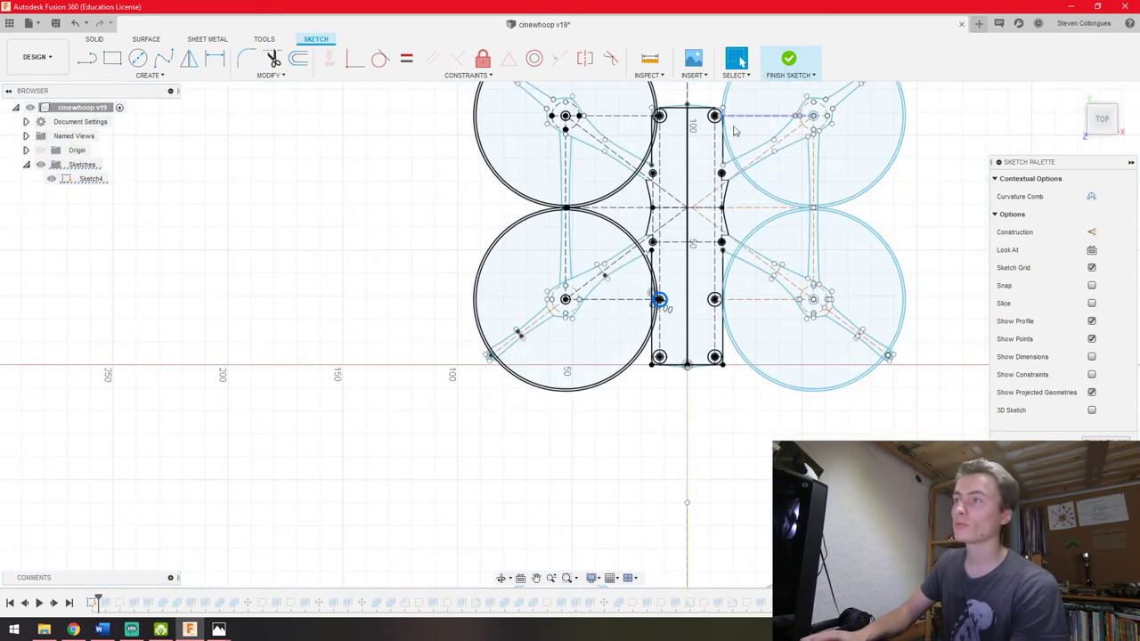
scroll(665, 297, "down", 1)
scroll(665, 297, "down", 2)
scroll(667, 481, "up", 3)
scroll(648, 205, "up", 1)
scroll(643, 196, "up", 2)
scroll(643, 196, "up", 1)
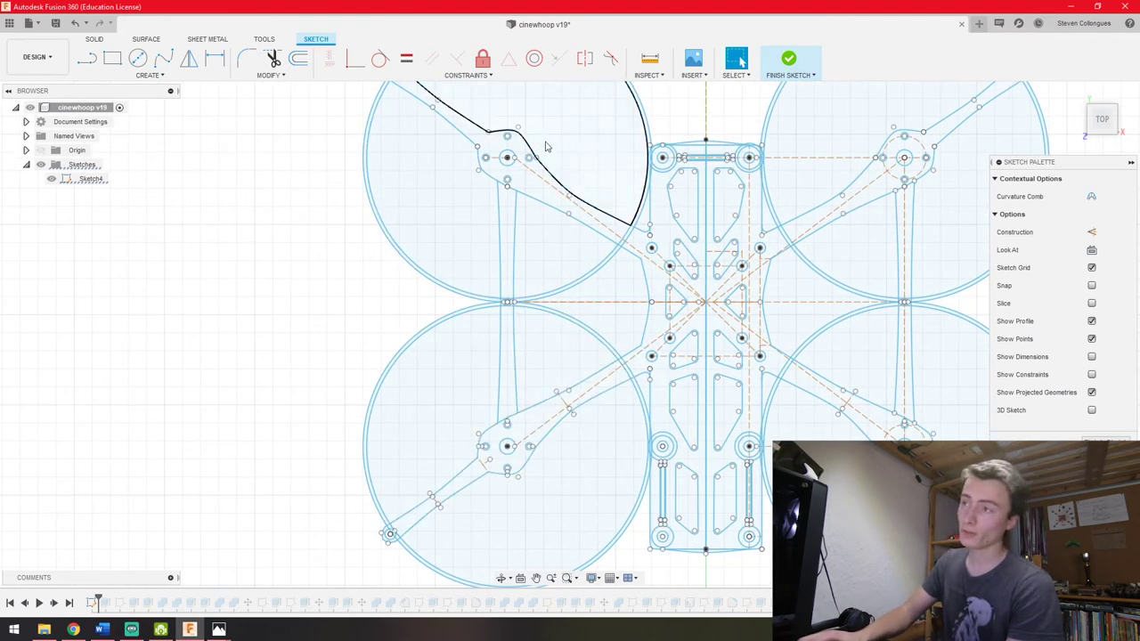
scroll(655, 446, "up", 3)
scroll(655, 459, "up", 2)
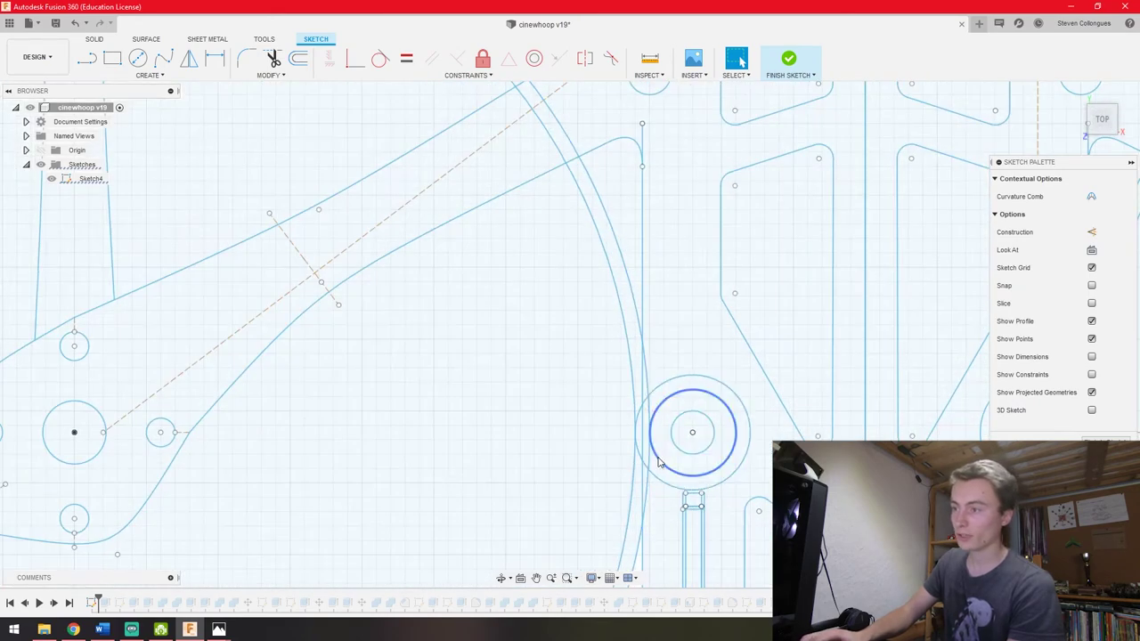
scroll(653, 419, "up", 1)
scroll(648, 427, "up", 1)
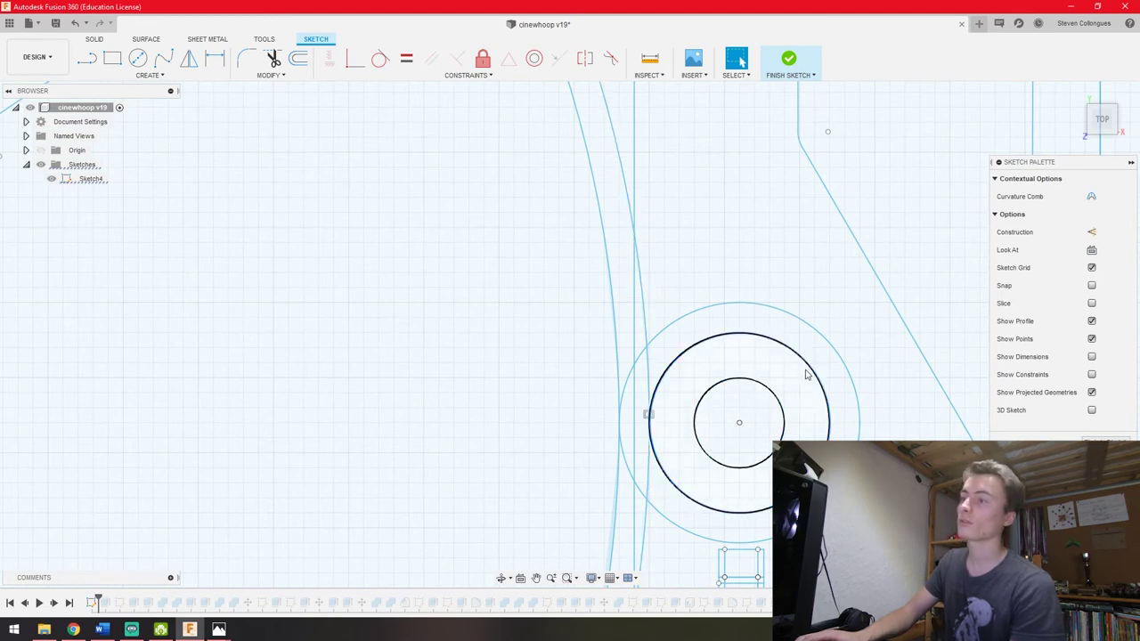
left_click_drag(742, 334, 745, 304)
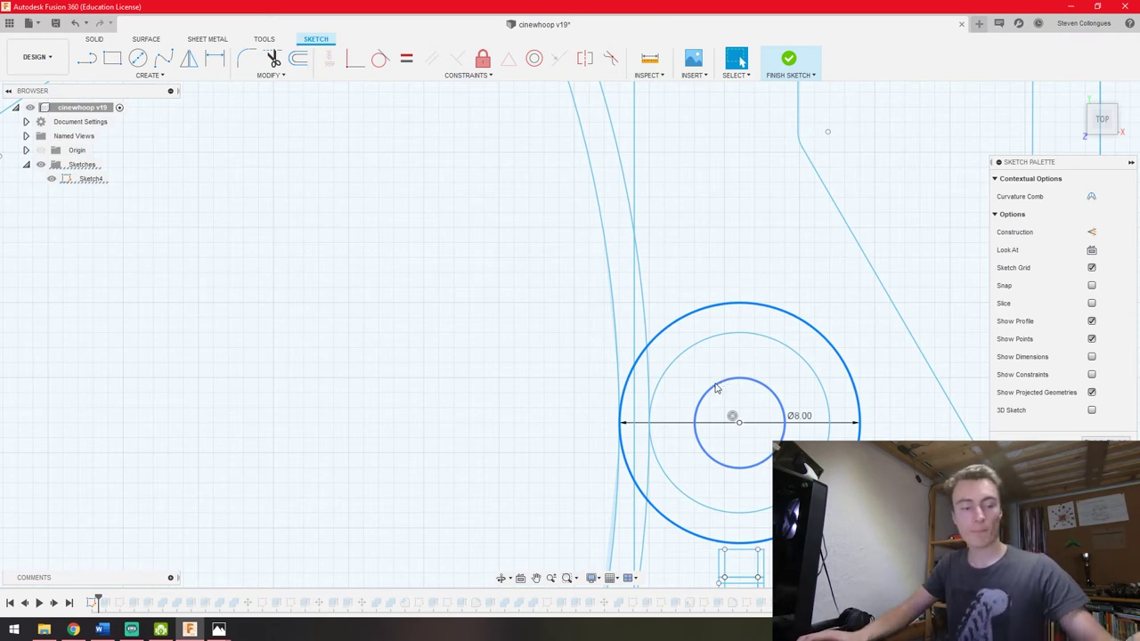
Step: Delete the stray arm edge segment from the sketch
scroll(716, 388, "down", 5)
scroll(713, 390, "down", 3)
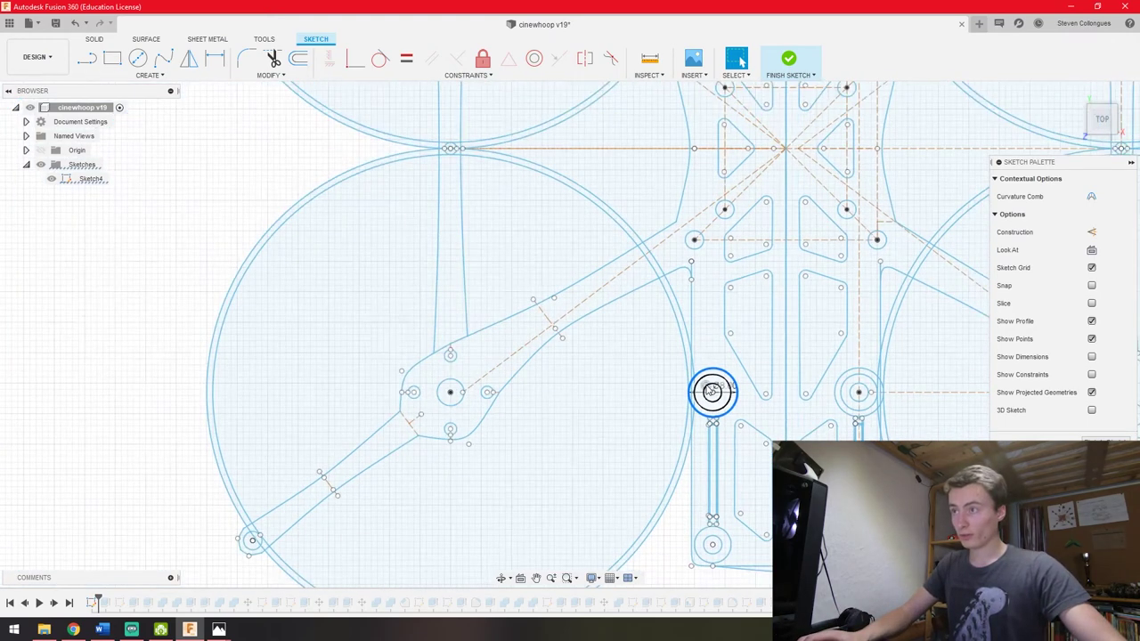
scroll(493, 329, "down", 2)
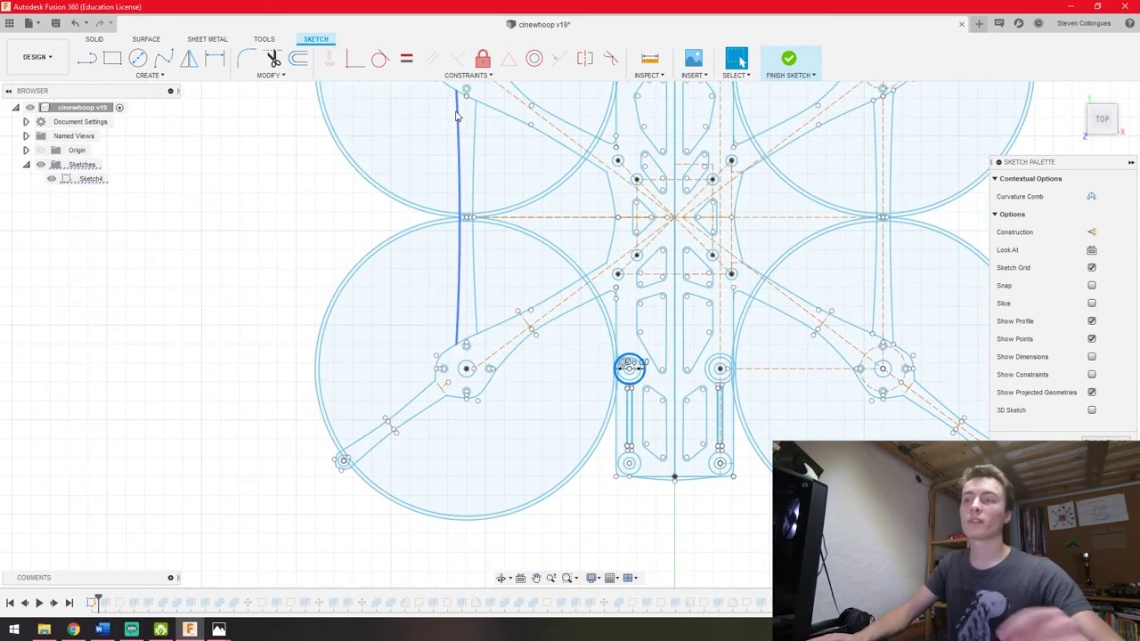
scroll(463, 161, "up", 3)
scroll(468, 267, "up", 2)
scroll(445, 272, "down", 2)
scroll(437, 280, "down", 4)
scroll(437, 278, "up", 2)
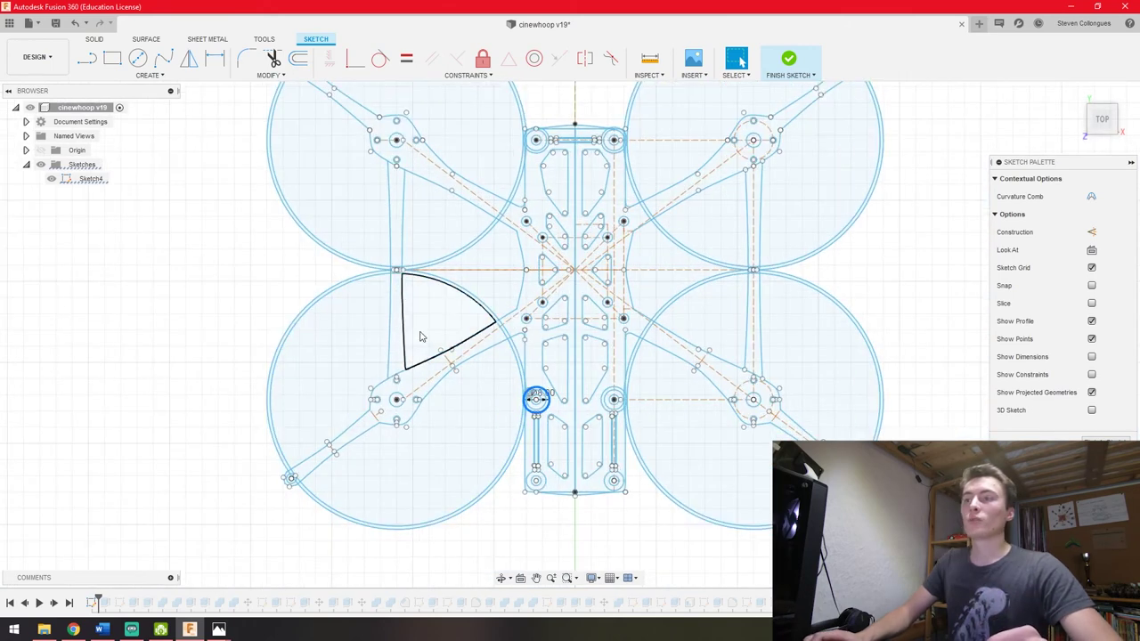
left_click(436, 183)
key("Delete")
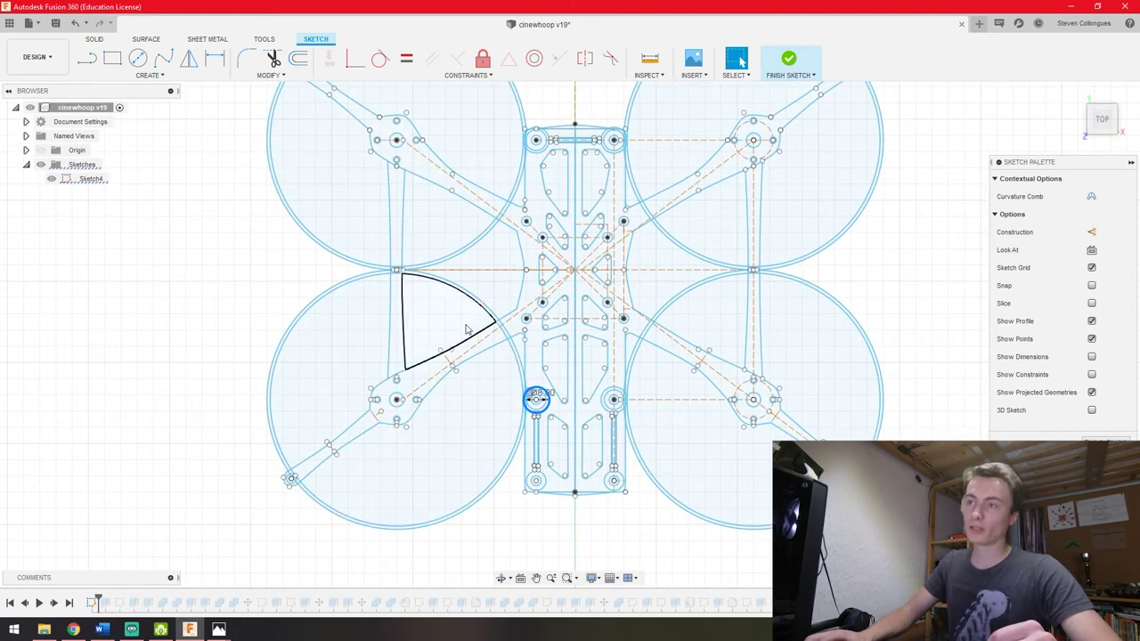
left_click(500, 270)
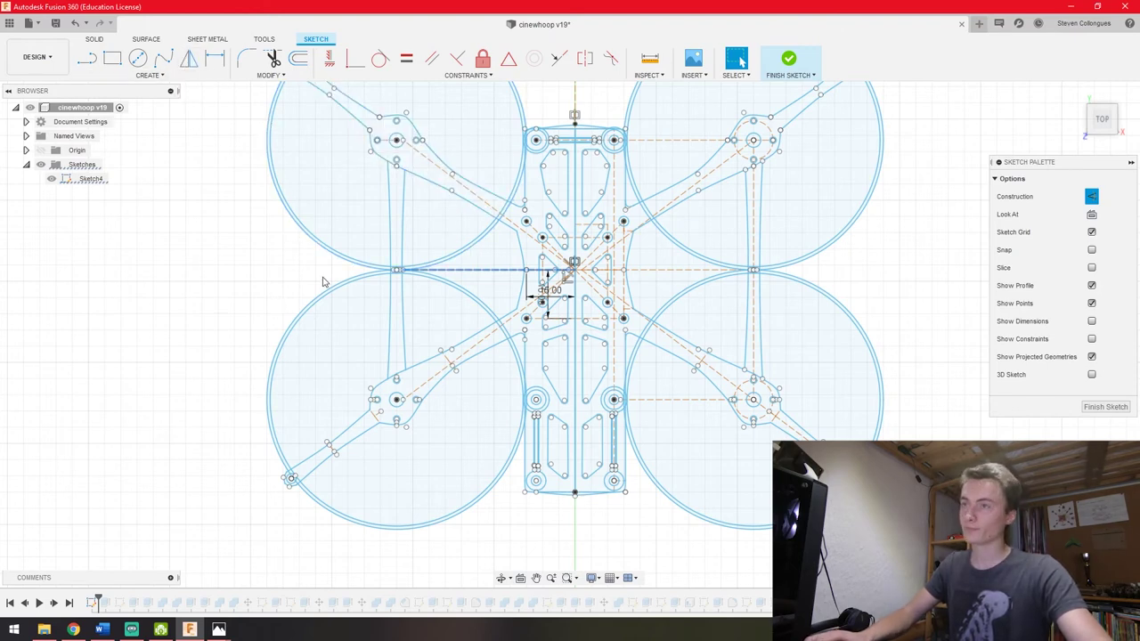
scroll(323, 281, "down", 3)
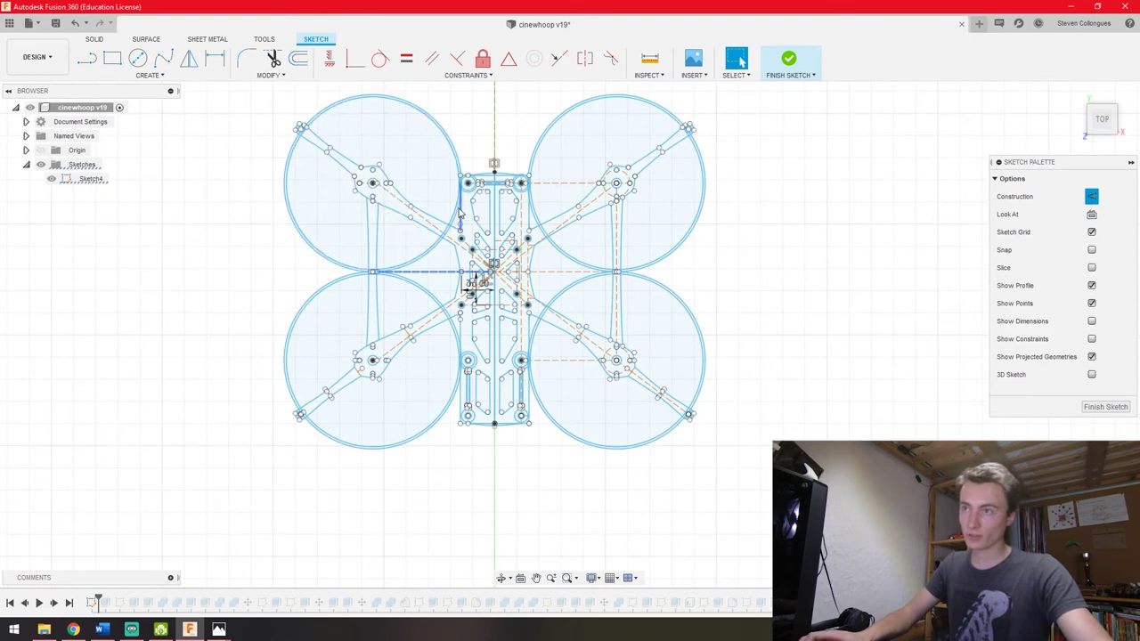
scroll(460, 211, "up", 3)
scroll(523, 157, "up", 2)
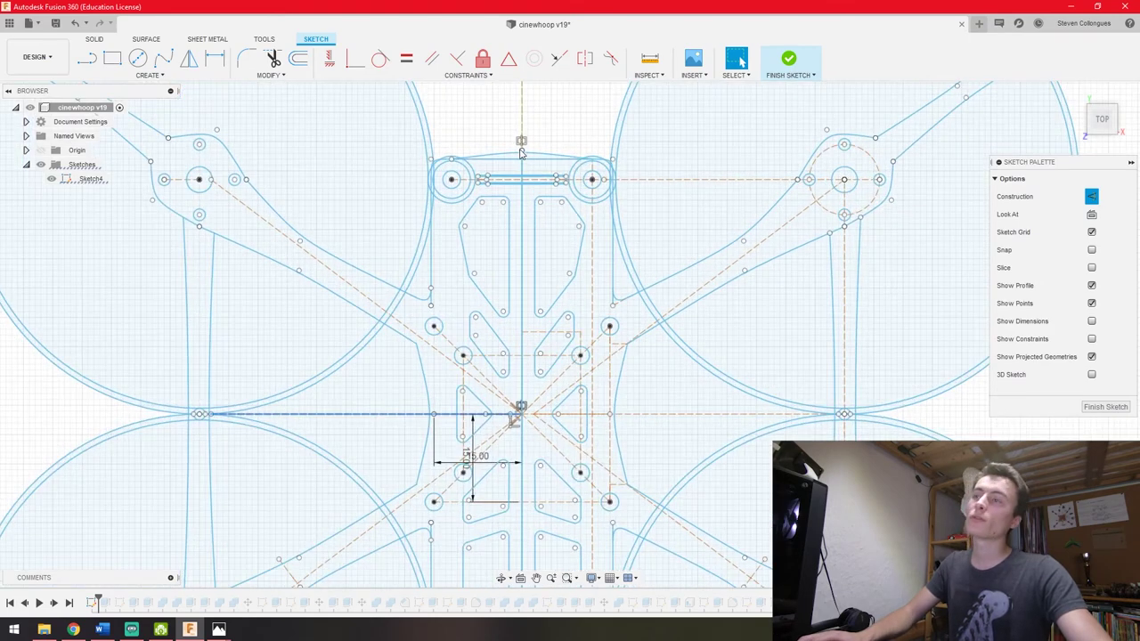
left_click(431, 260)
left_click_drag(428, 303, 433, 296)
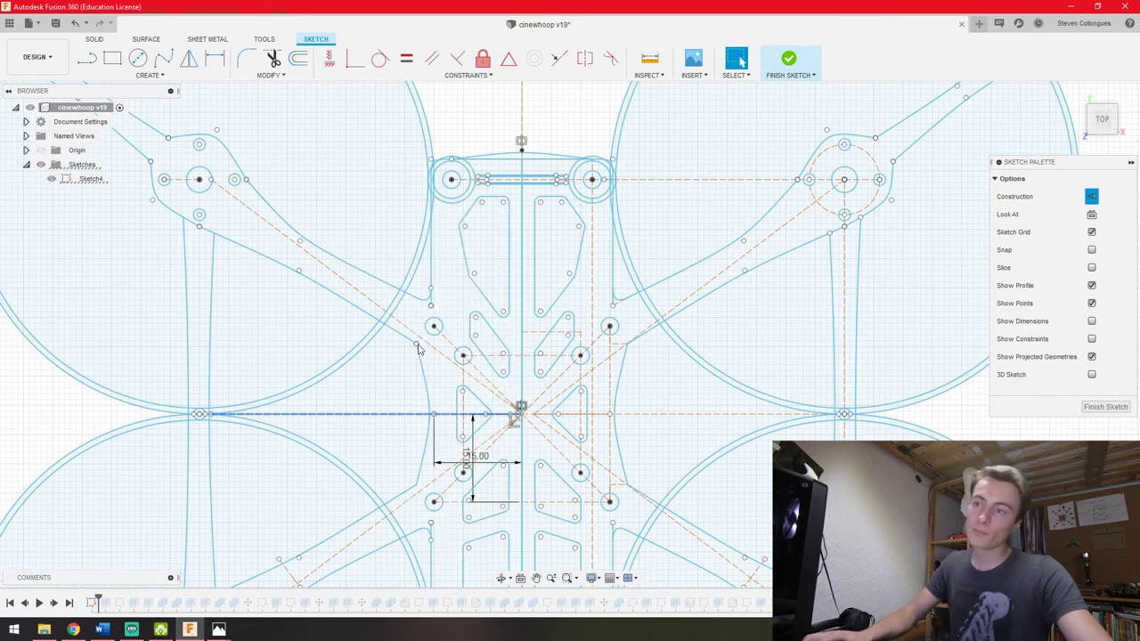
scroll(428, 383, "down", 1)
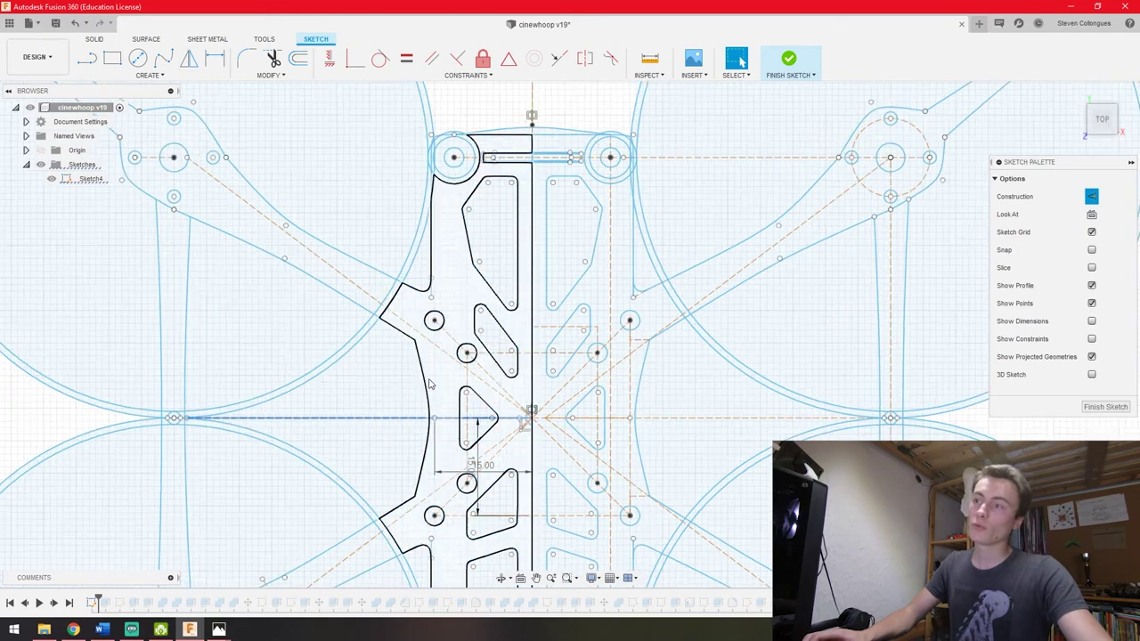
scroll(428, 376, "down", 2)
scroll(481, 374, "down", 3)
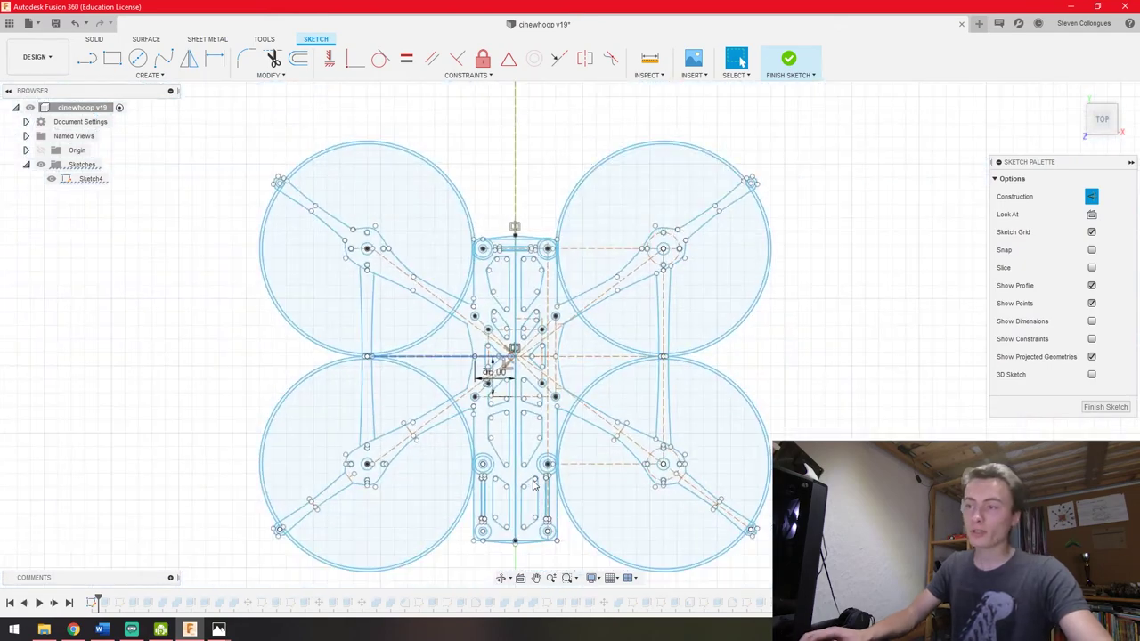
scroll(500, 392, "up", 2)
scroll(503, 530, "up", 1)
scroll(521, 559, "up", 1)
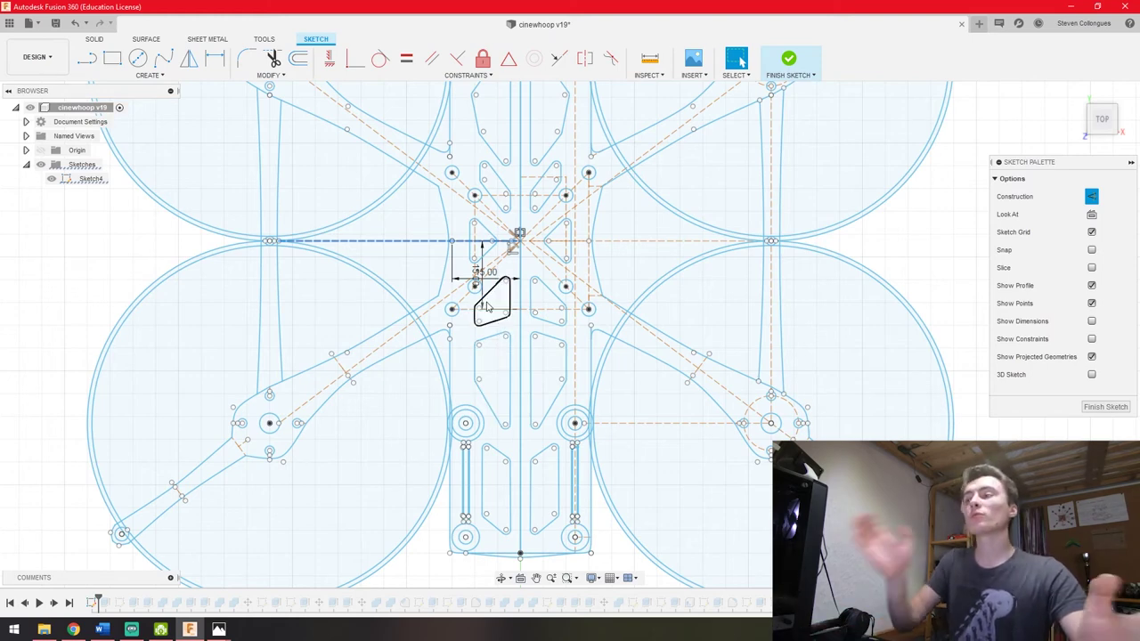
scroll(481, 302, "down", 2)
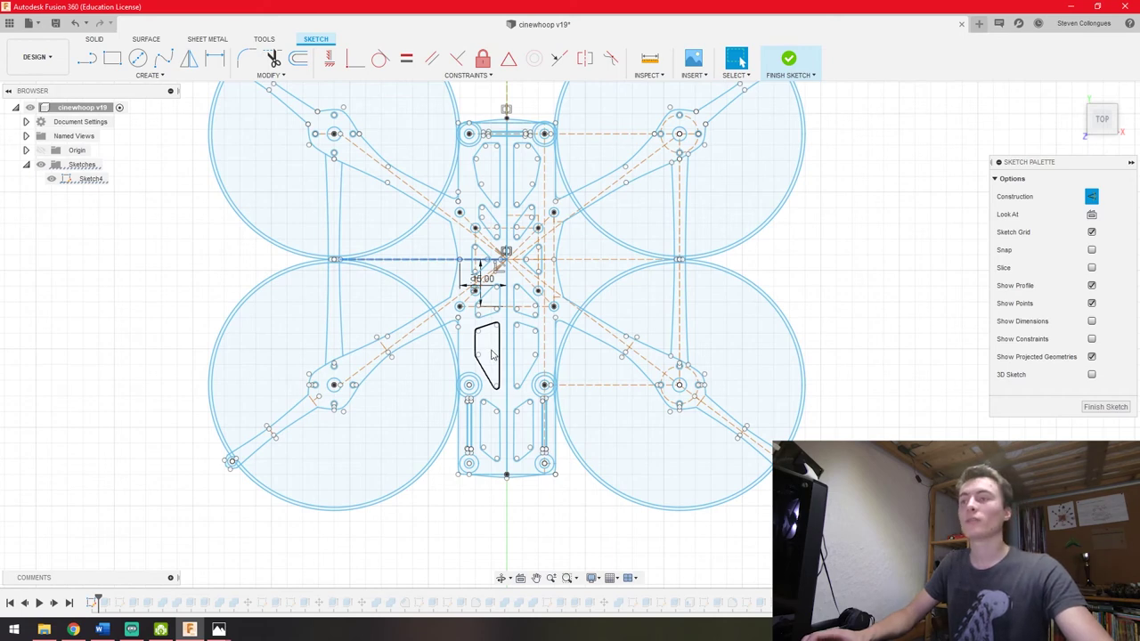
scroll(488, 356, "down", 2)
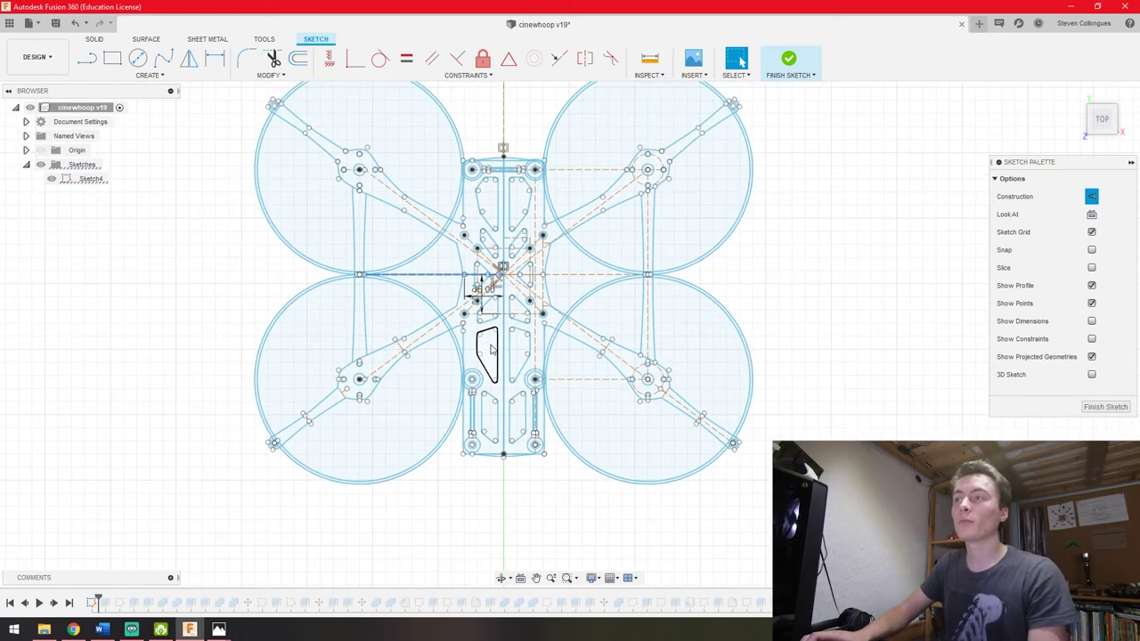
scroll(491, 350, "down", 1)
scroll(490, 333, "up", 2)
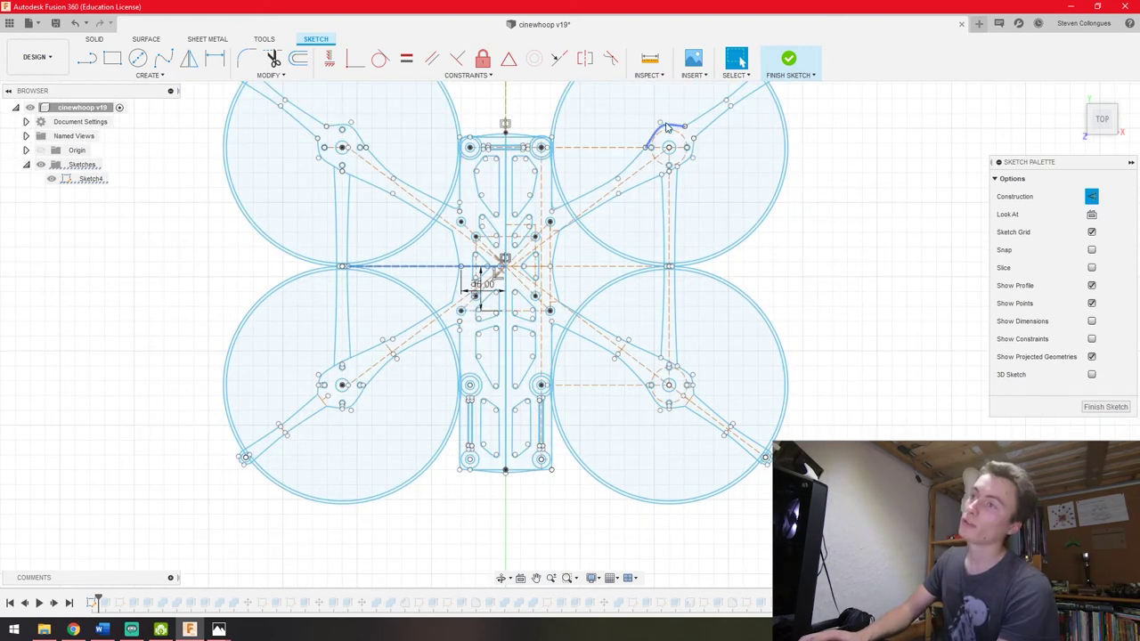
left_click(506, 104)
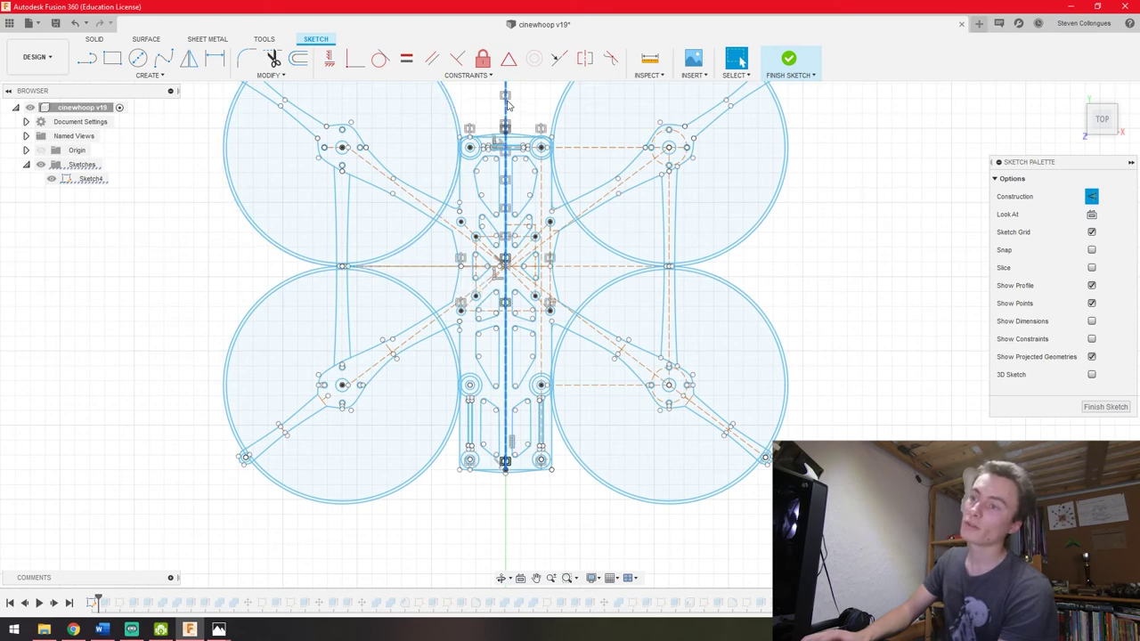
scroll(499, 317, "down", 2)
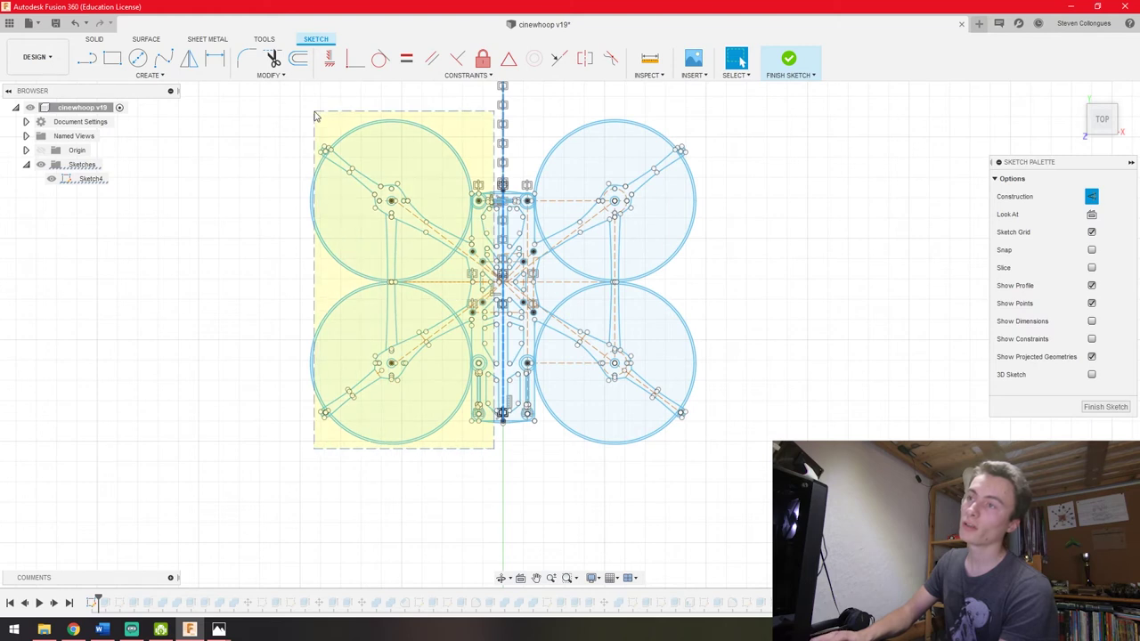
left_click_drag(314, 116, 314, 116)
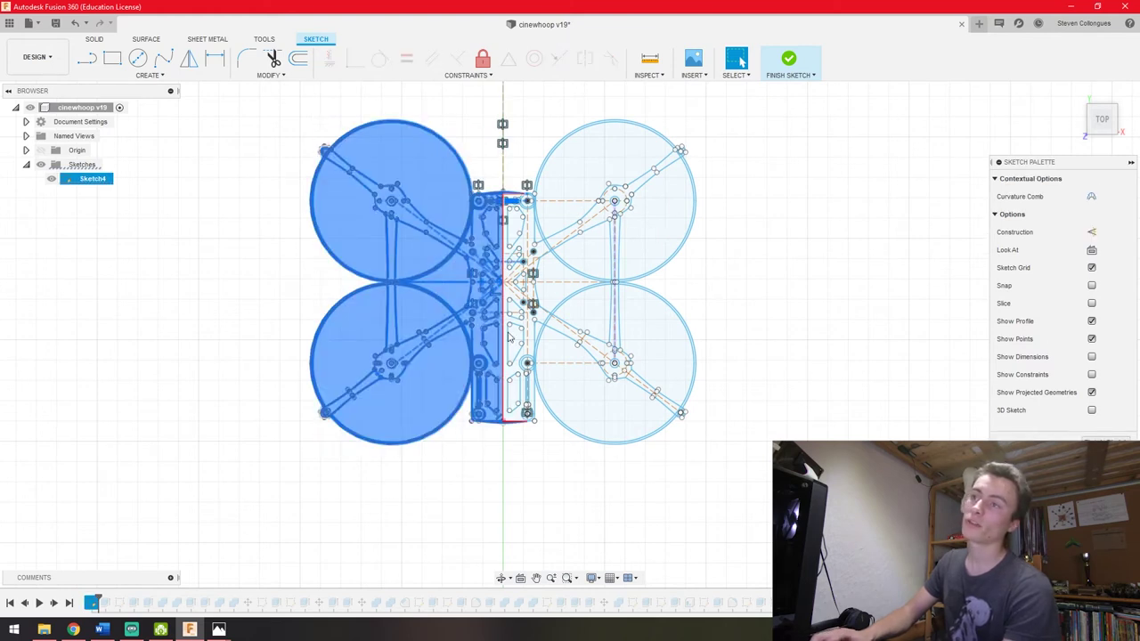
left_click(229, 353)
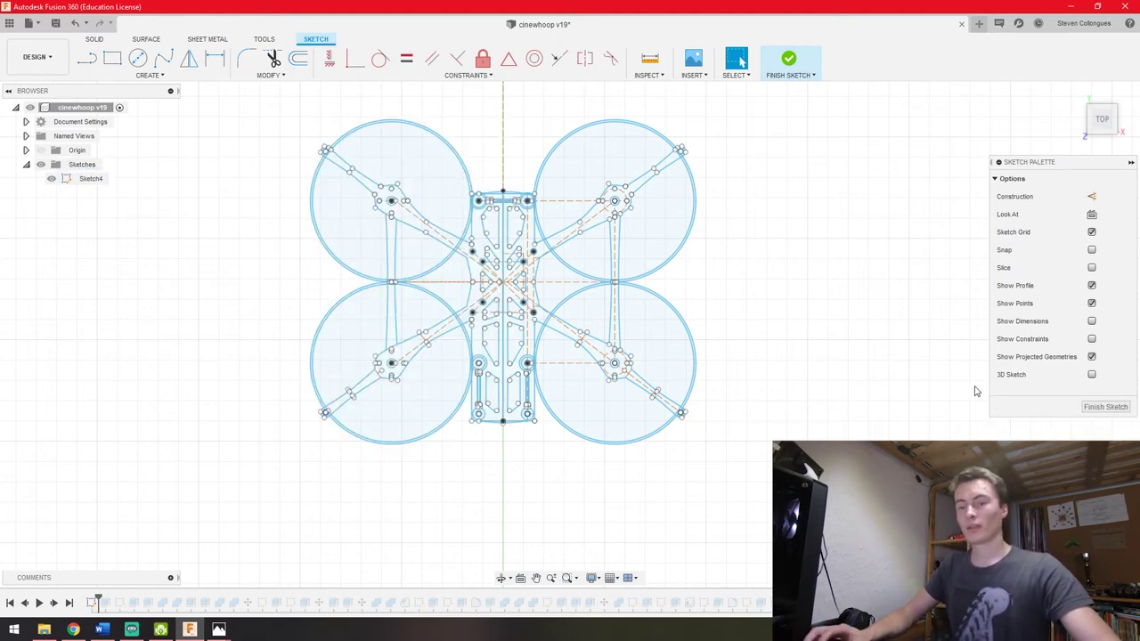
Step: Finish the sketch and orbit to a front-tilted view of both sketches
left_click(1094, 410)
mouse_move(692, 399)
middle_mouse_down("shift")
mouse_move(781, 403)
mouse_move(763, 336)
middle_mouse_up("shift")
mouse_move(802, 291)
middle_mouse_down("shift")
mouse_move(771, 329)
mouse_move(736, 329)
mouse_move(741, 355)
middle_mouse_up("shift")
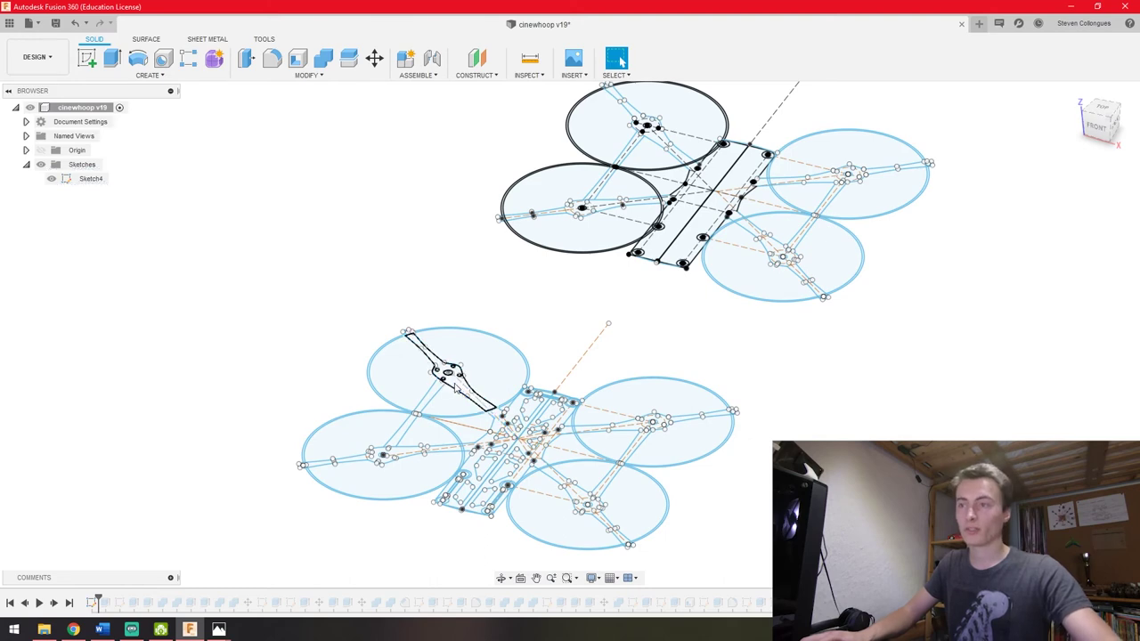
left_click(454, 385)
middle_click_drag(365, 402, 360, 447, "shift")
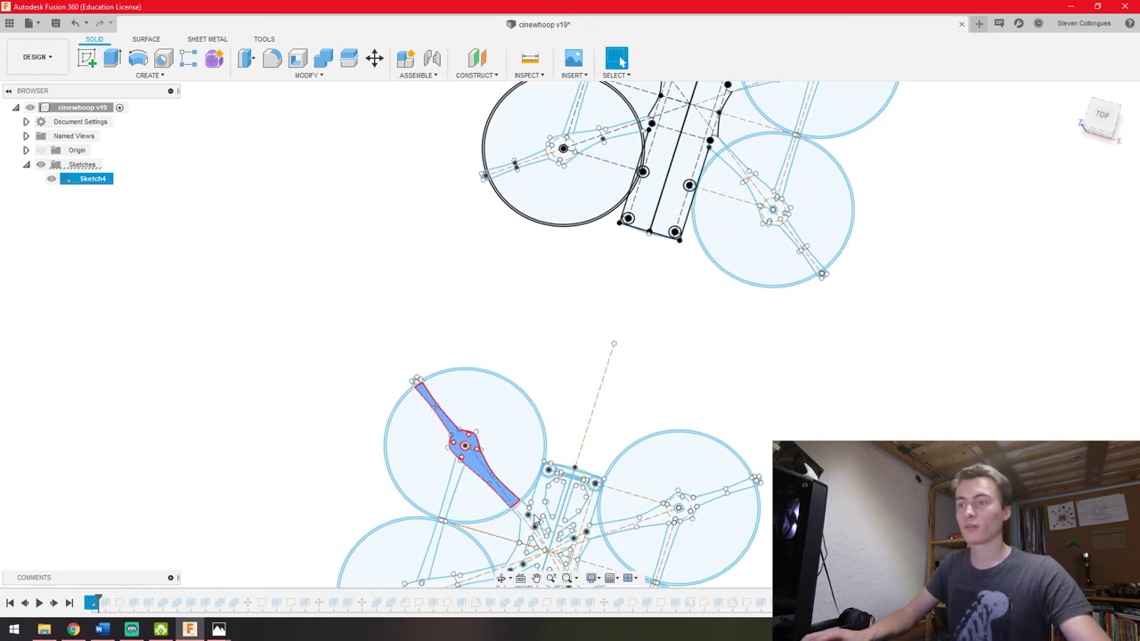
left_click(560, 382)
scroll(291, 403, "up", 2)
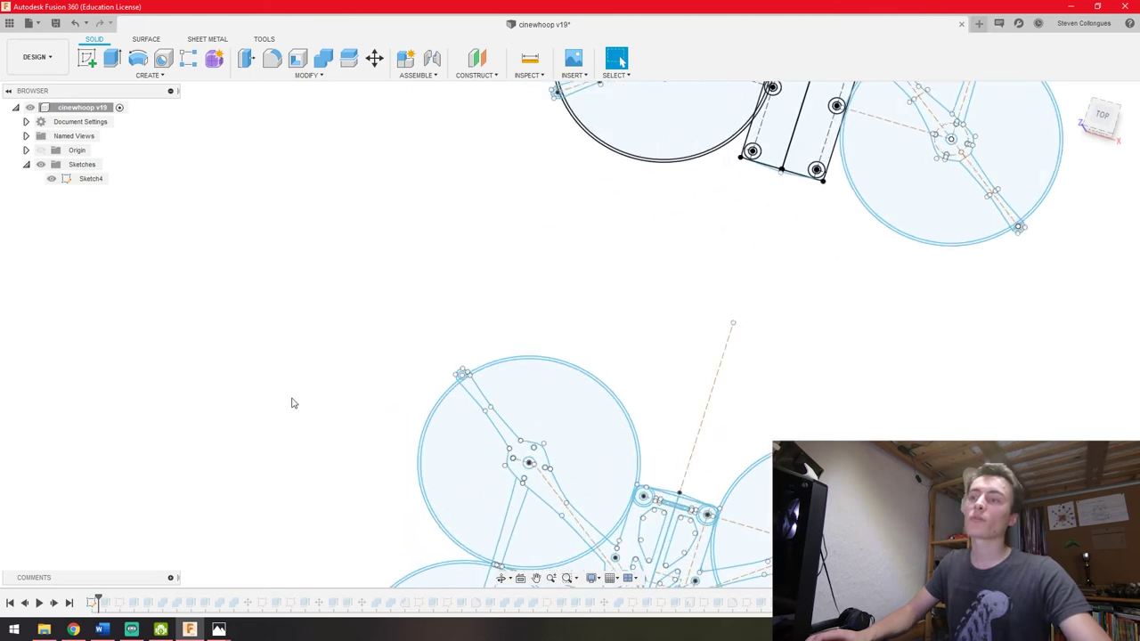
scroll(299, 356, "down", 2)
scroll(361, 453, "down", 2)
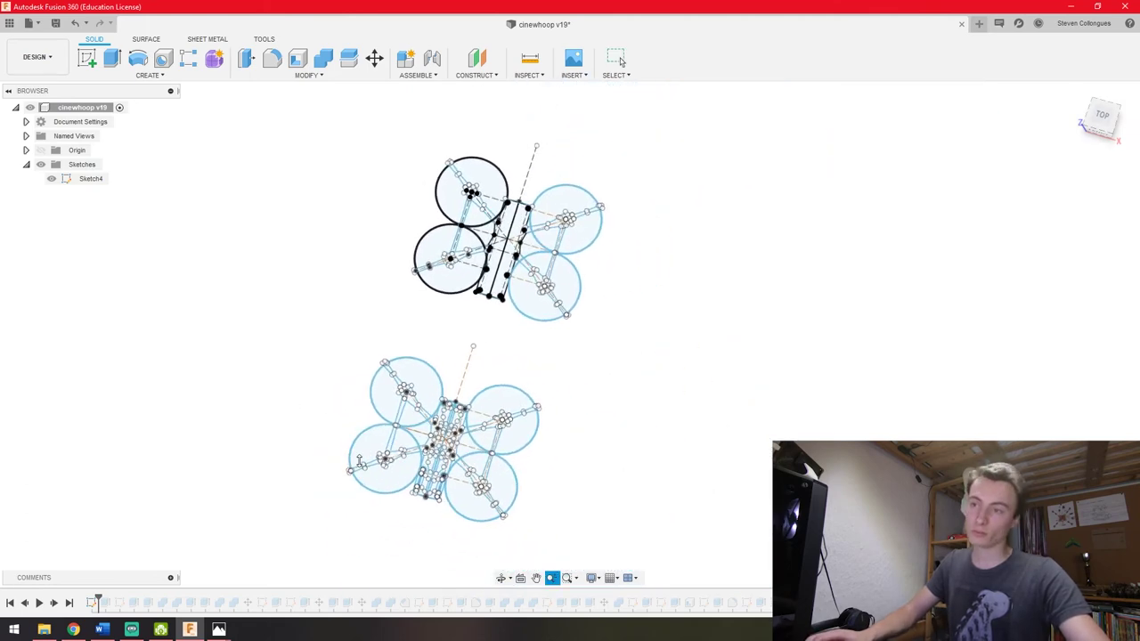
left_click_drag(623, 374, 570, 418)
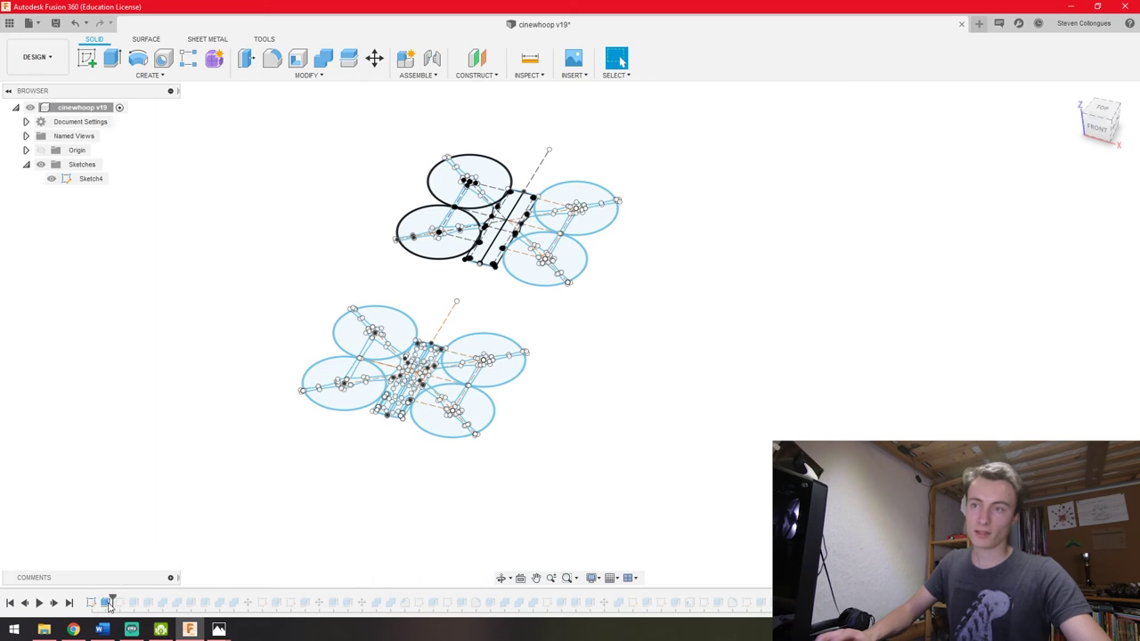
Step: Roll the timeline forward to show the extruded frame plate and hide Sketch4
left_click_drag(110, 605, 116, 606)
scroll(245, 454, "up", 2)
left_click(51, 193)
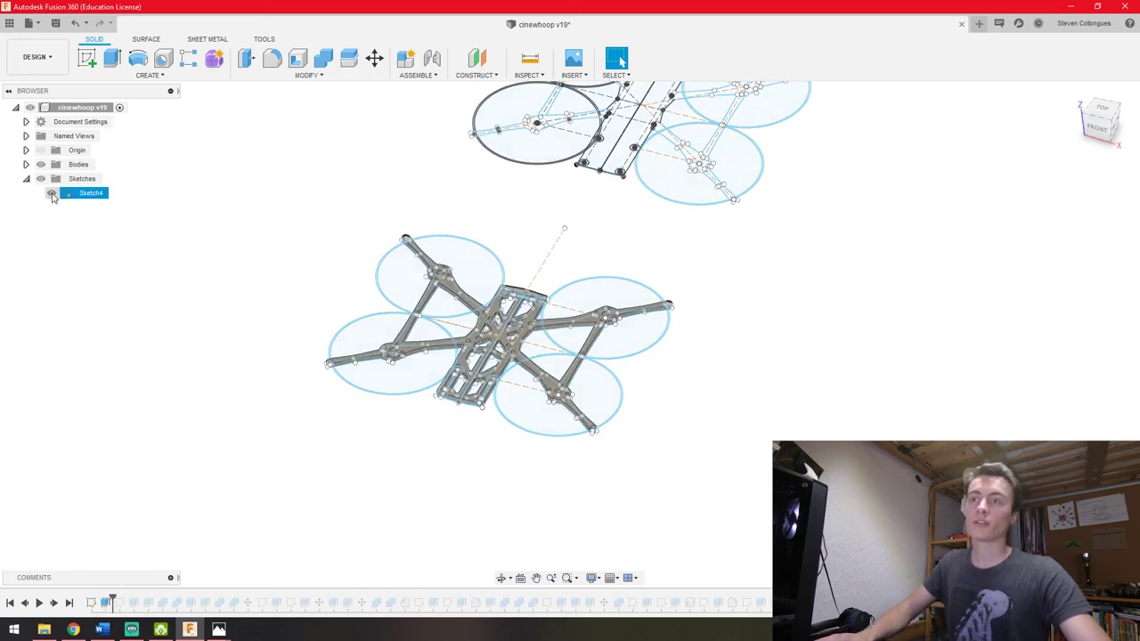
Step: Orbit to a side view and inspect the duct, top plate and camera plate bodies under Bodies
mouse_move(430, 448)
middle_mouse_down("shift")
mouse_move(378, 372)
mouse_move(412, 305)
mouse_move(437, 466)
mouse_move(422, 468)
middle_mouse_up("shift")
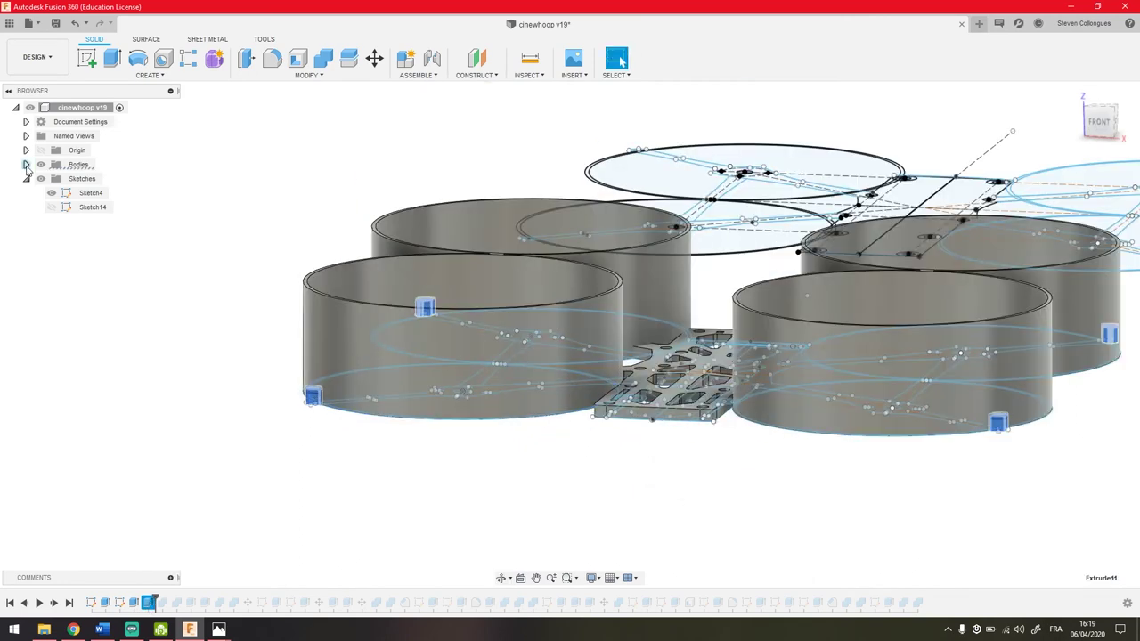
left_click(26, 165)
left_click(93, 220)
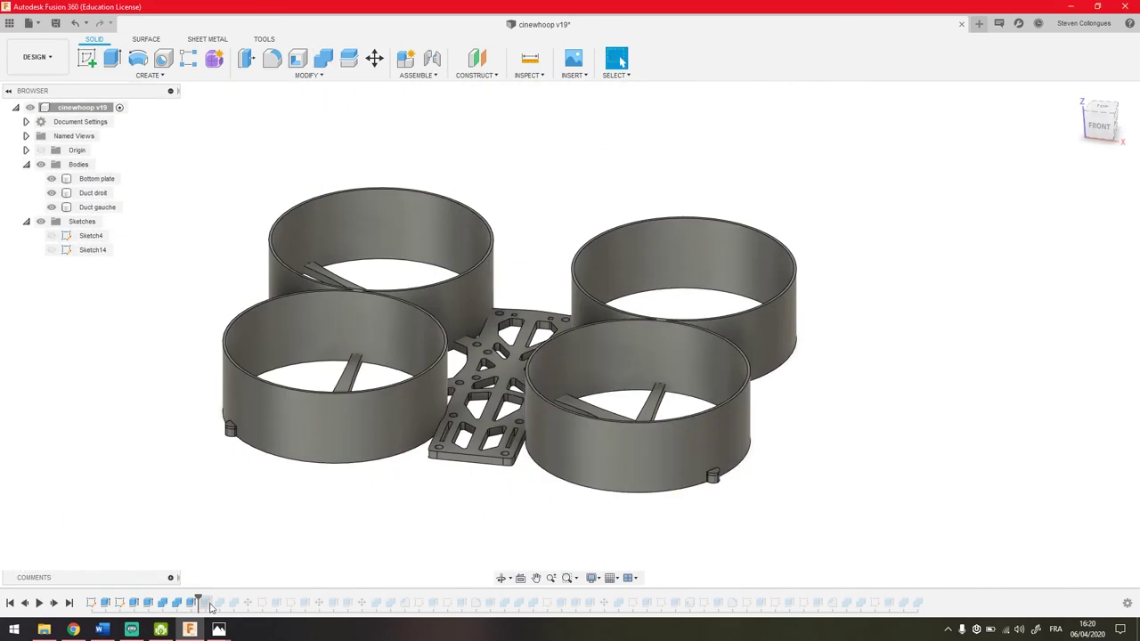
left_click(51, 293)
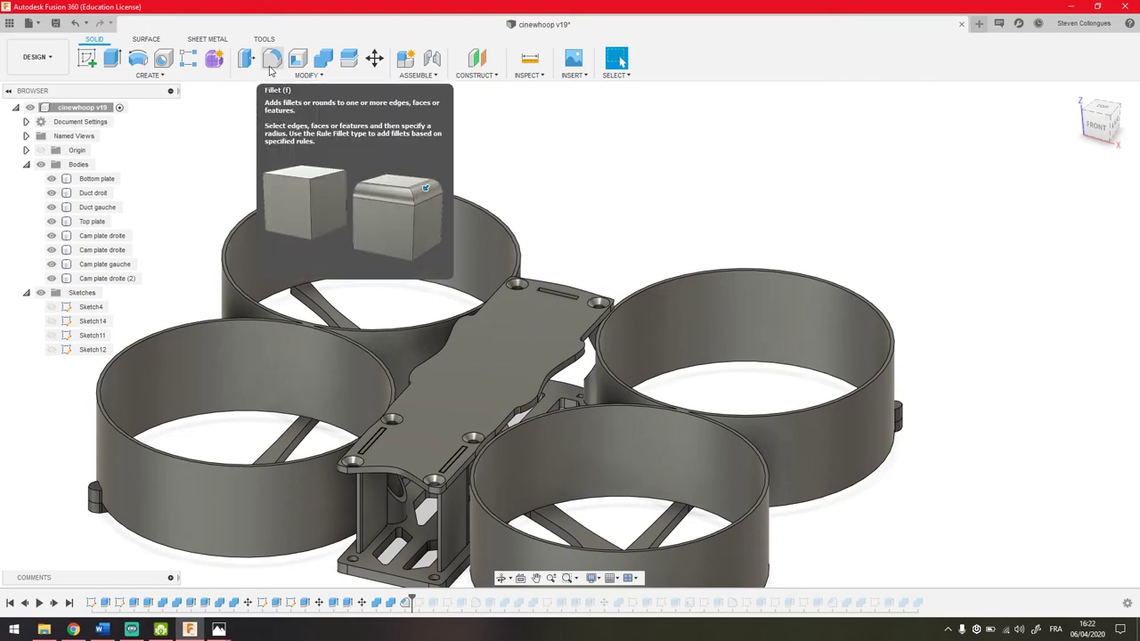
Step: Open the Modify menu to begin engraving the bird logo into the top plate
left_click(307, 75)
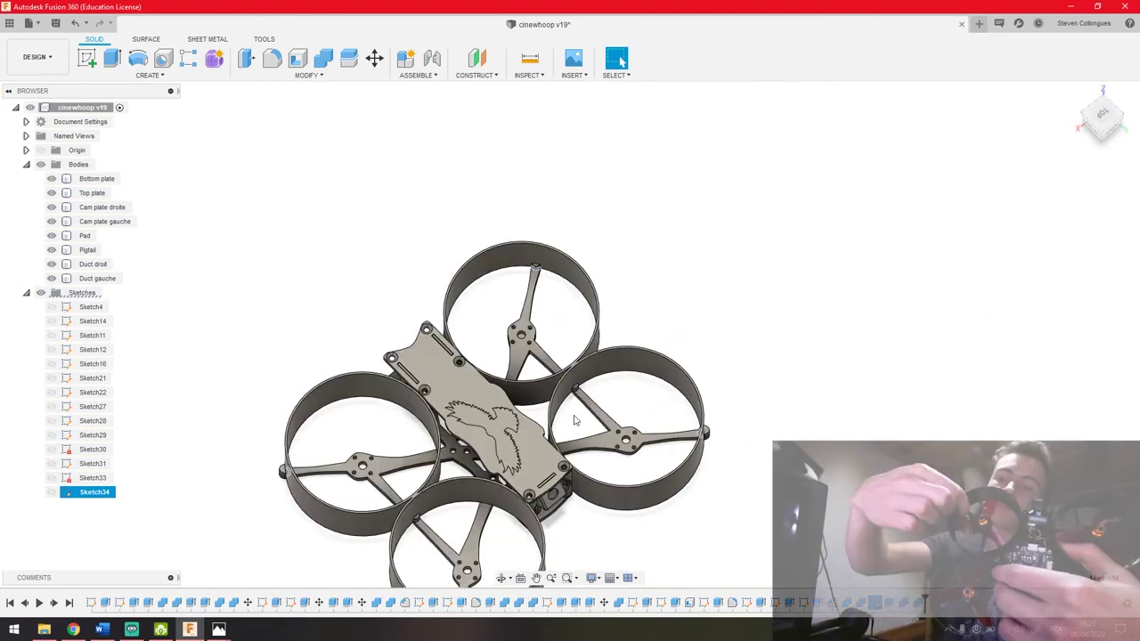
Step: Orbit and centre the finished drone frame, then bring up the File menu
mouse_move(574, 420)
middle_mouse_down("shift")
mouse_move(481, 334)
mouse_move(659, 477)
middle_mouse_up("shift")
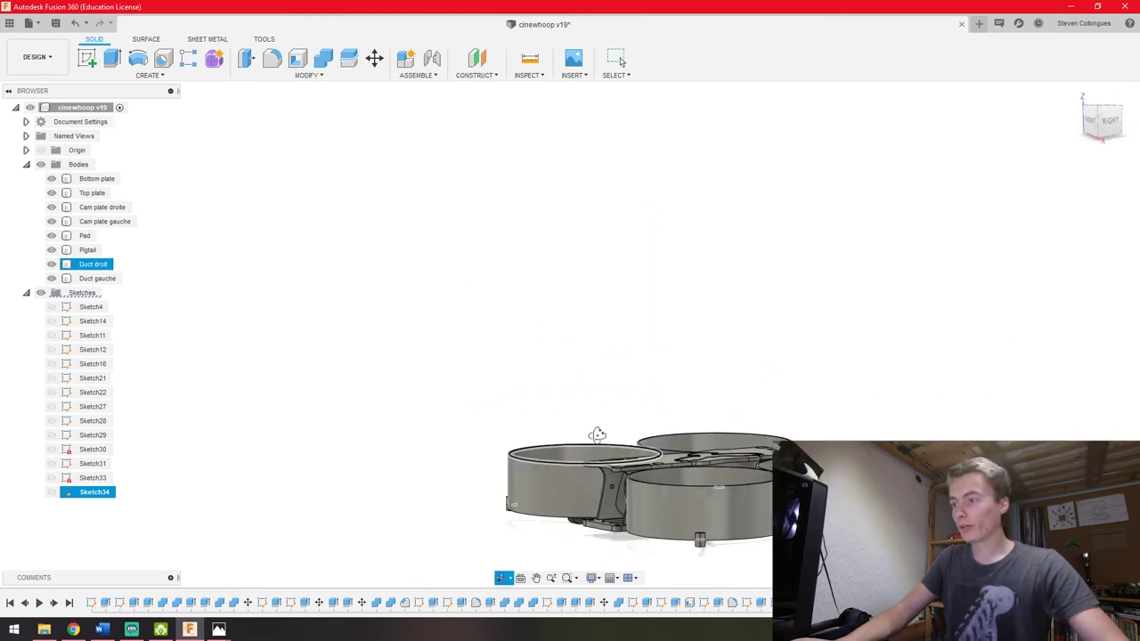
middle_click_drag(658, 477, 561, 367)
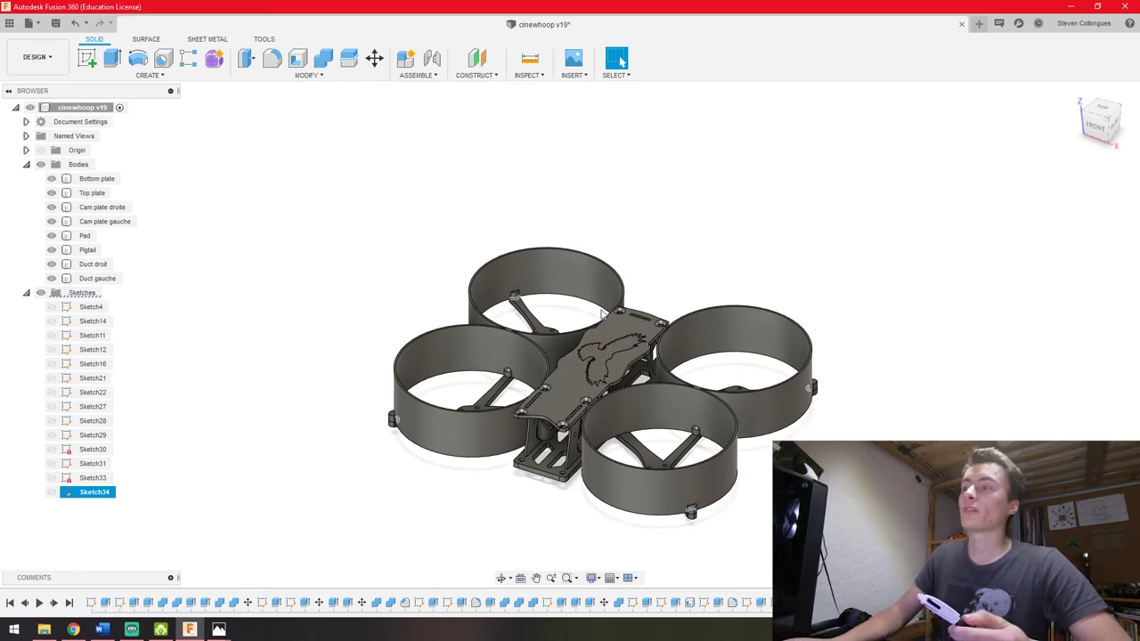
left_click(32, 27)
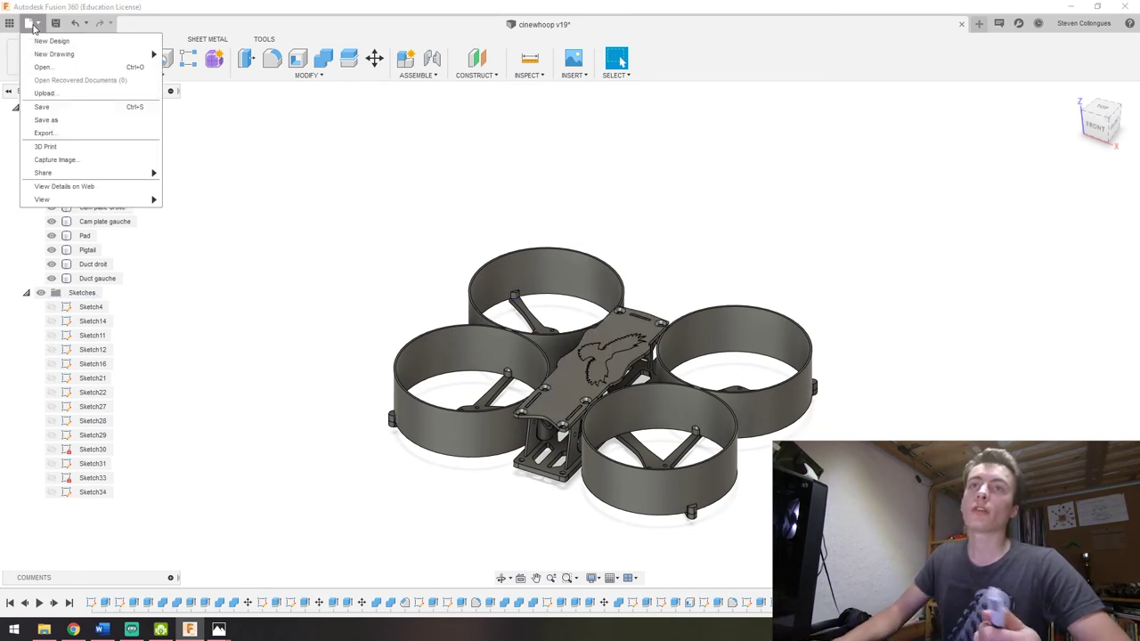
Step: Set the cinewhoop v19 export type to STL Files, cancel the cloud export, and collapse Sketches
left_click(43, 133)
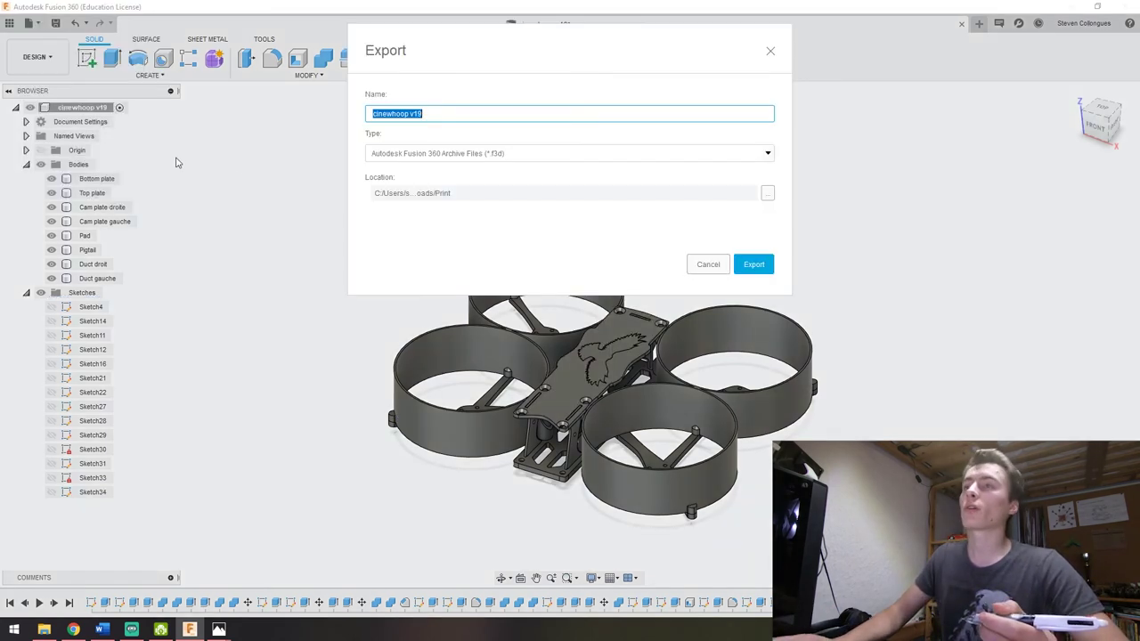
left_click(417, 156)
scroll(442, 222, "down", 3)
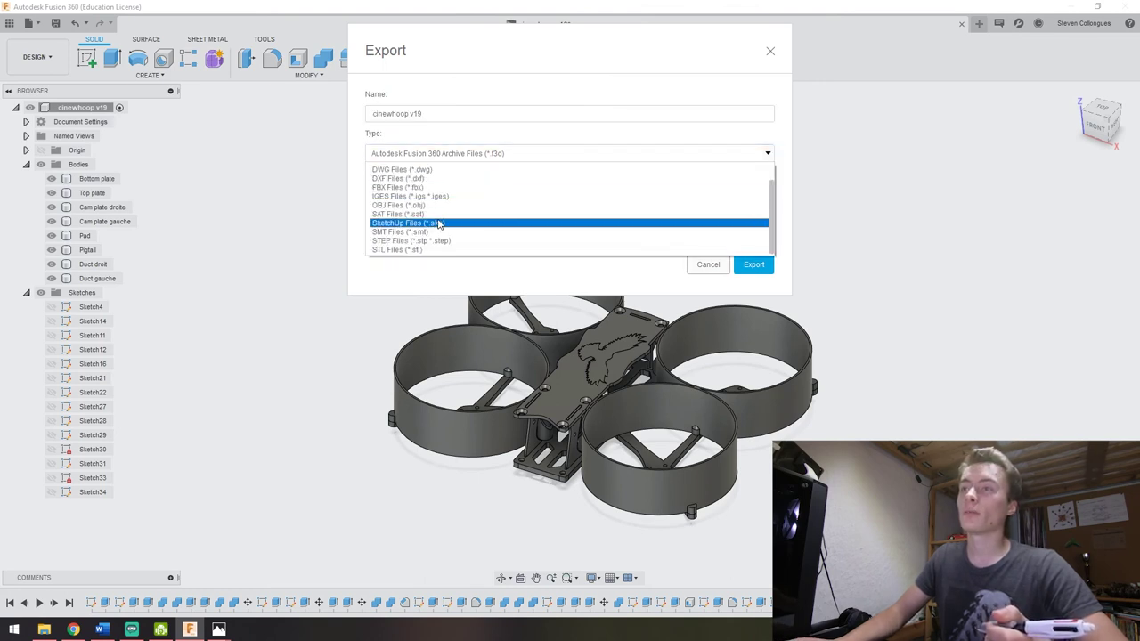
left_click(431, 249)
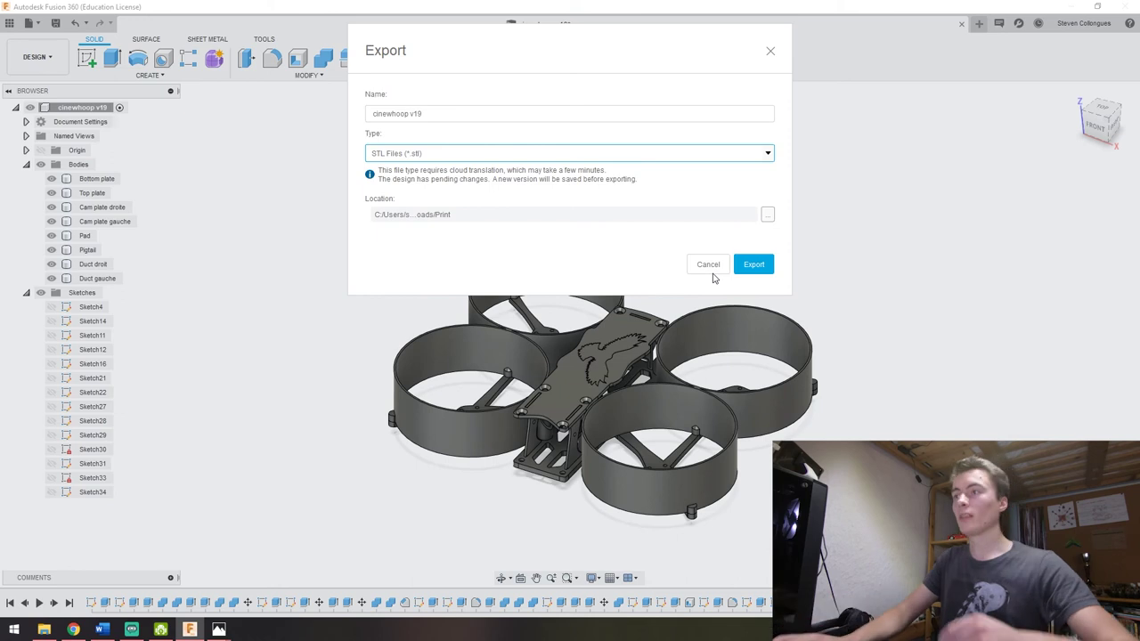
left_click(706, 265)
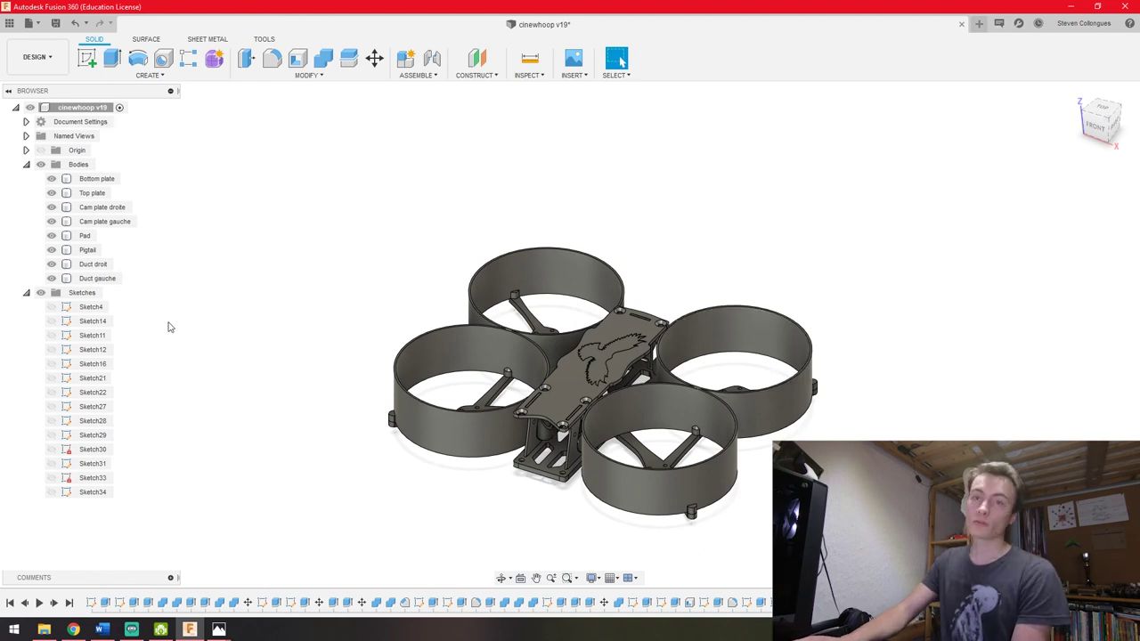
left_click(25, 293)
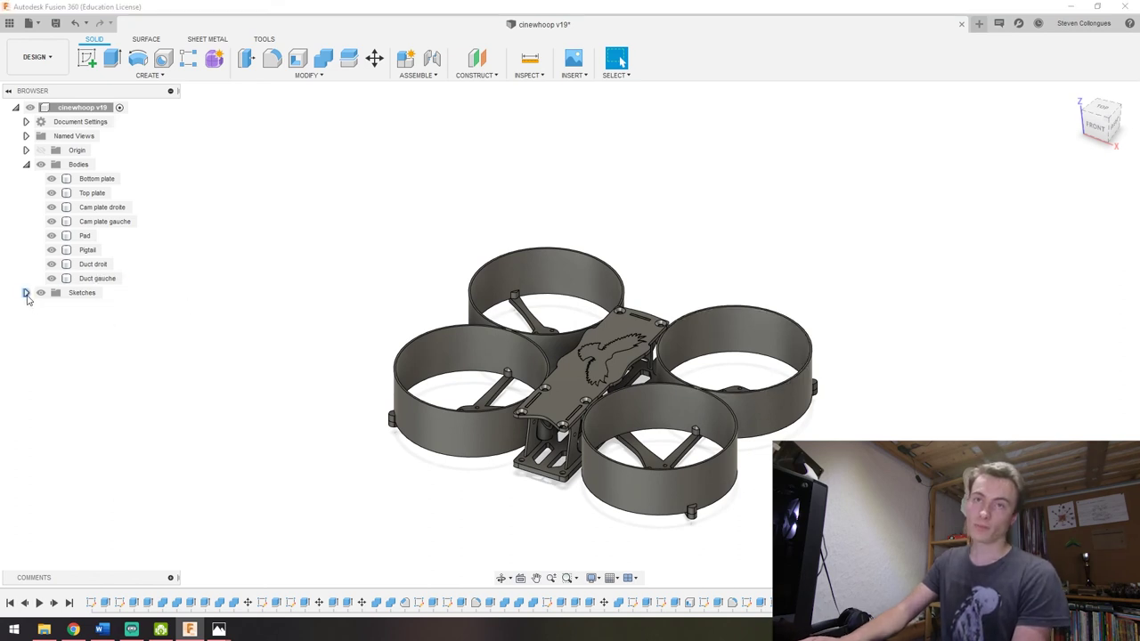
Step: Select Top plate, both Cam plates, Pad, Pigtail, Duct droit, then Bottom plate to locate each body
left_click(92, 194)
left_click(98, 207)
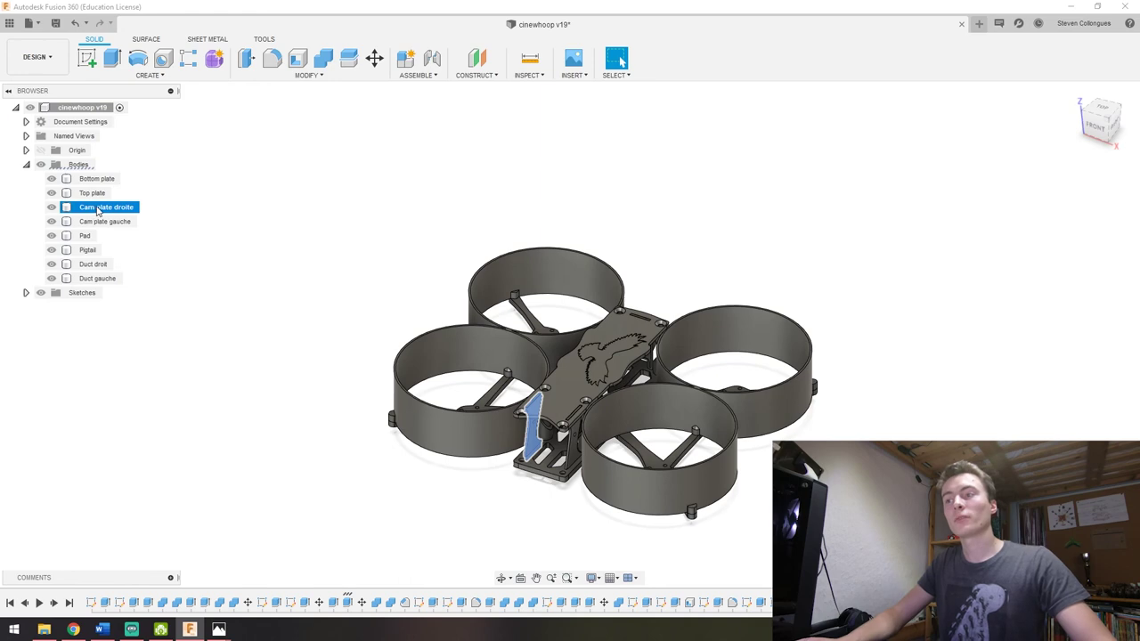
left_click(98, 223)
left_click(87, 236)
left_click(89, 250)
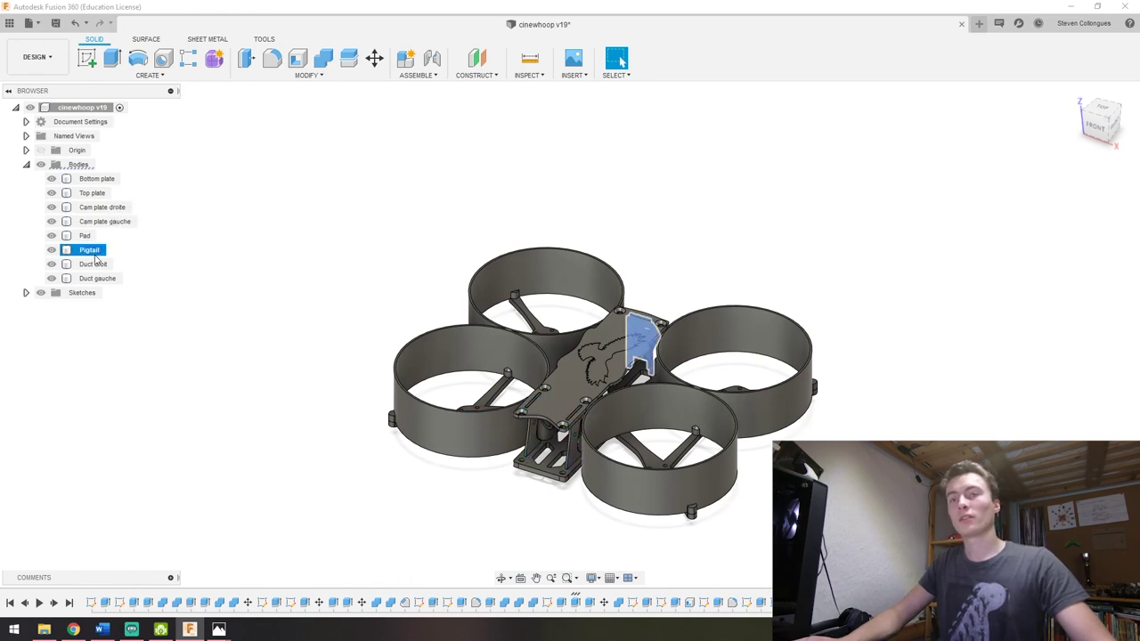
left_click(97, 264)
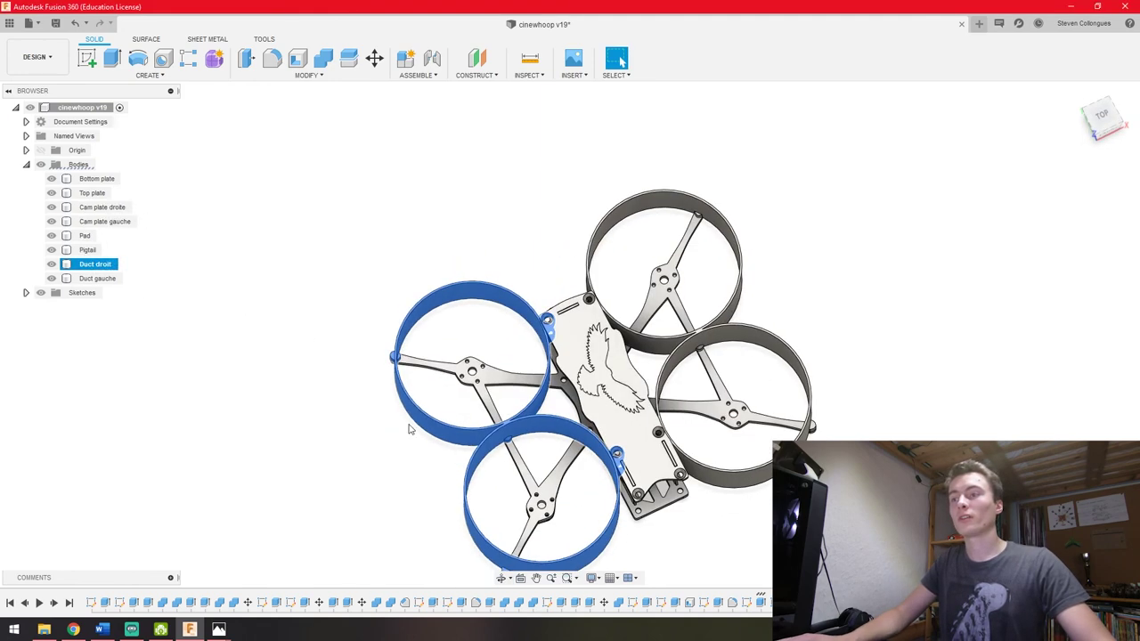
middle_click_drag(382, 348, 339, 316, "shift")
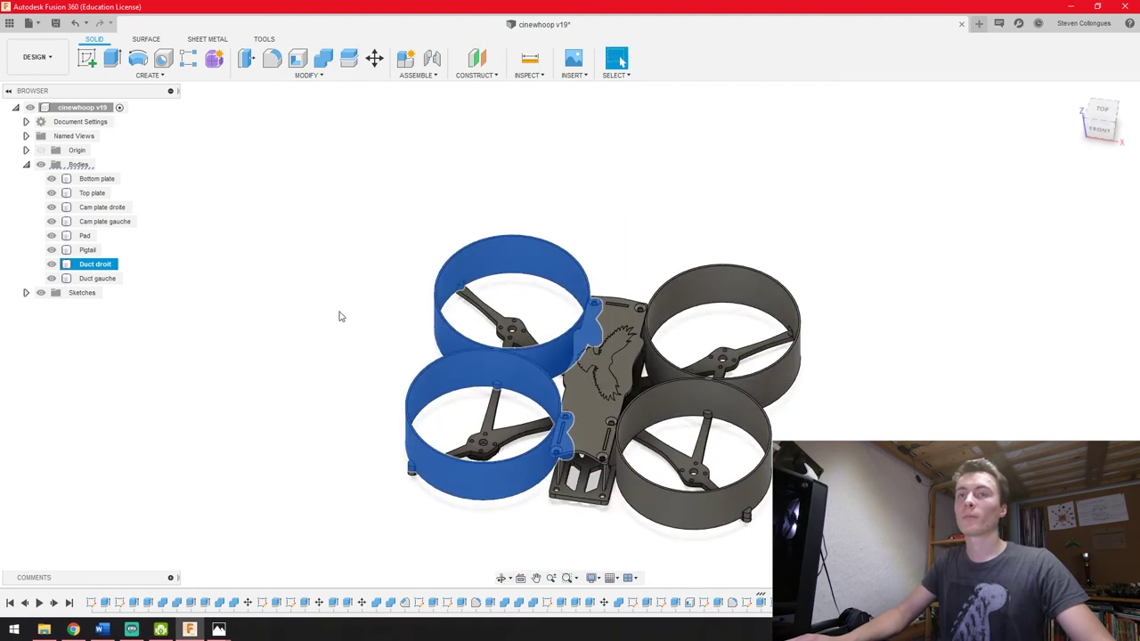
left_click(99, 181)
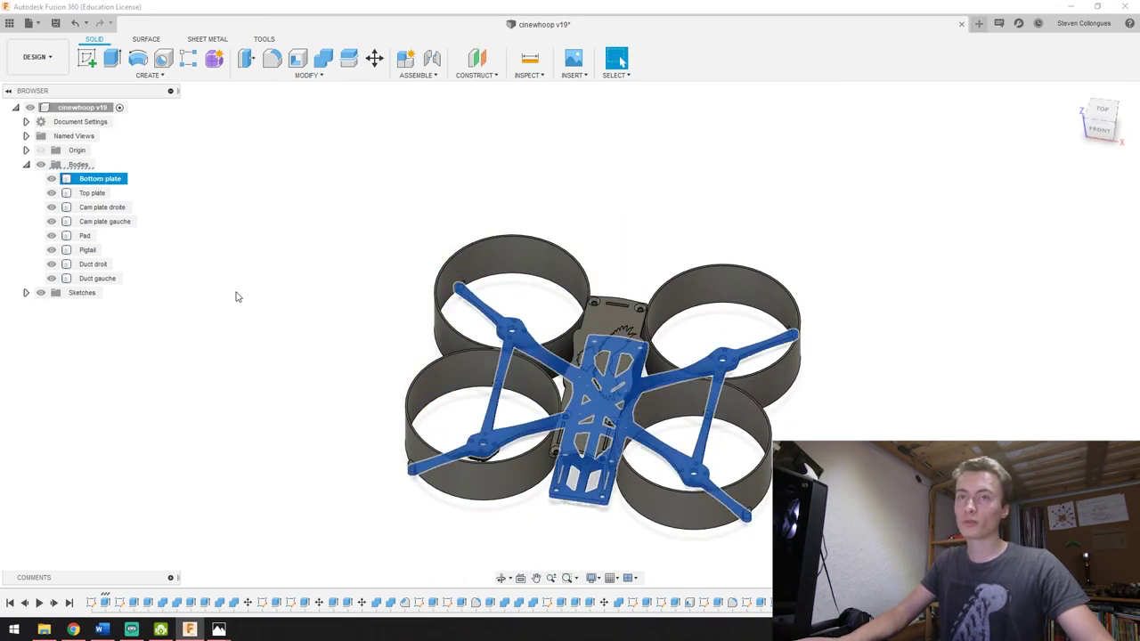
Step: Save the Bottom plate body as a Binary STL with Medium refinement
right_click(96, 182)
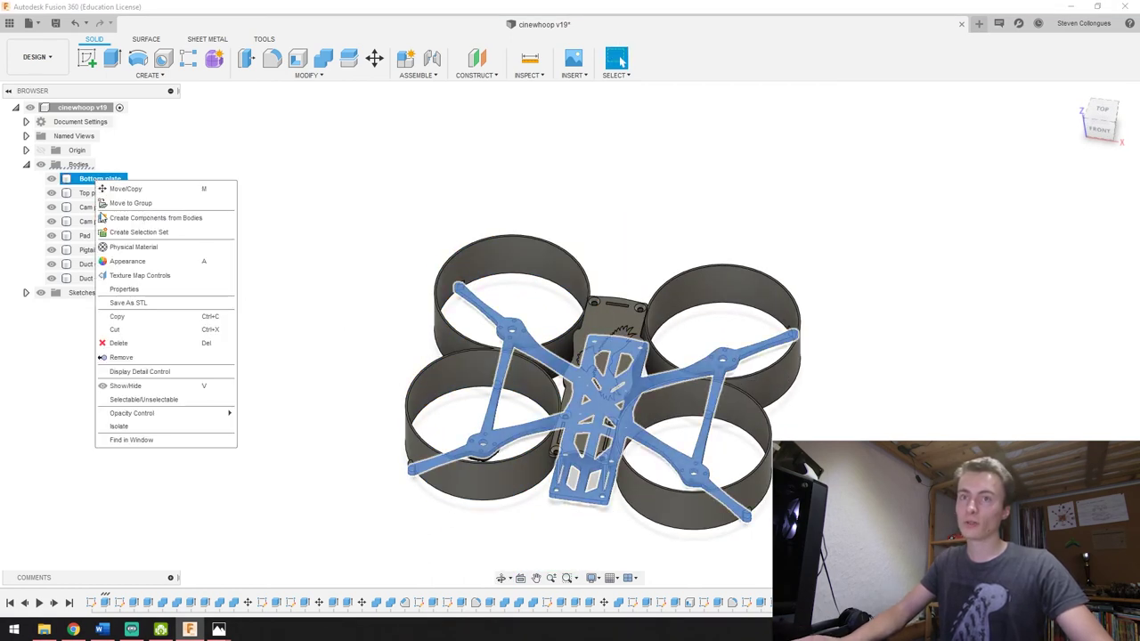
left_click(127, 303)
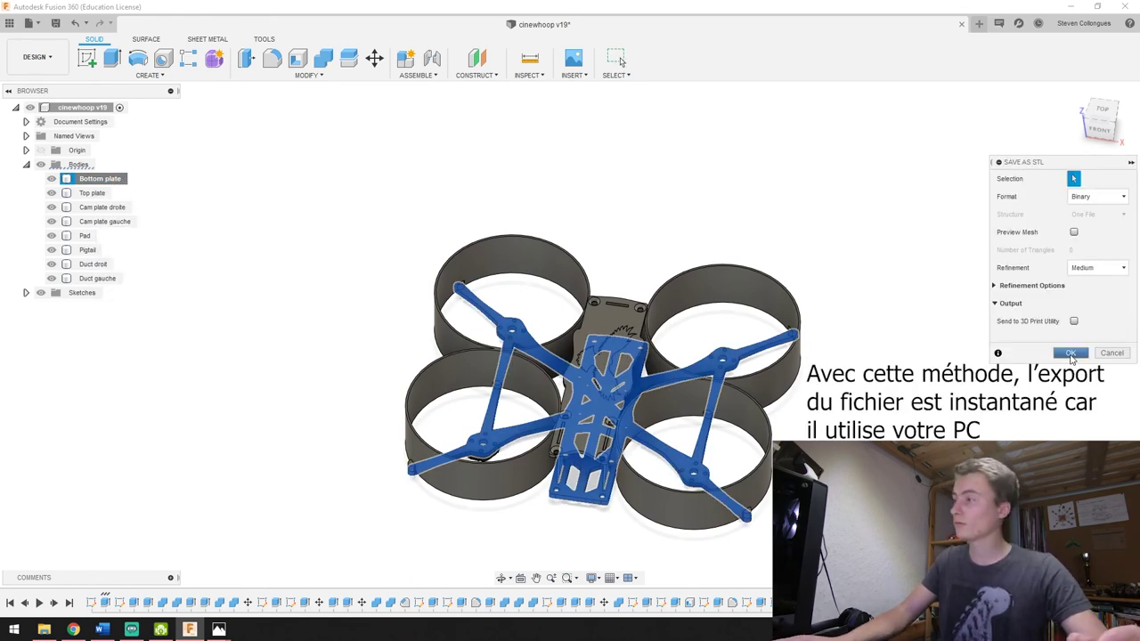
left_click(1113, 354)
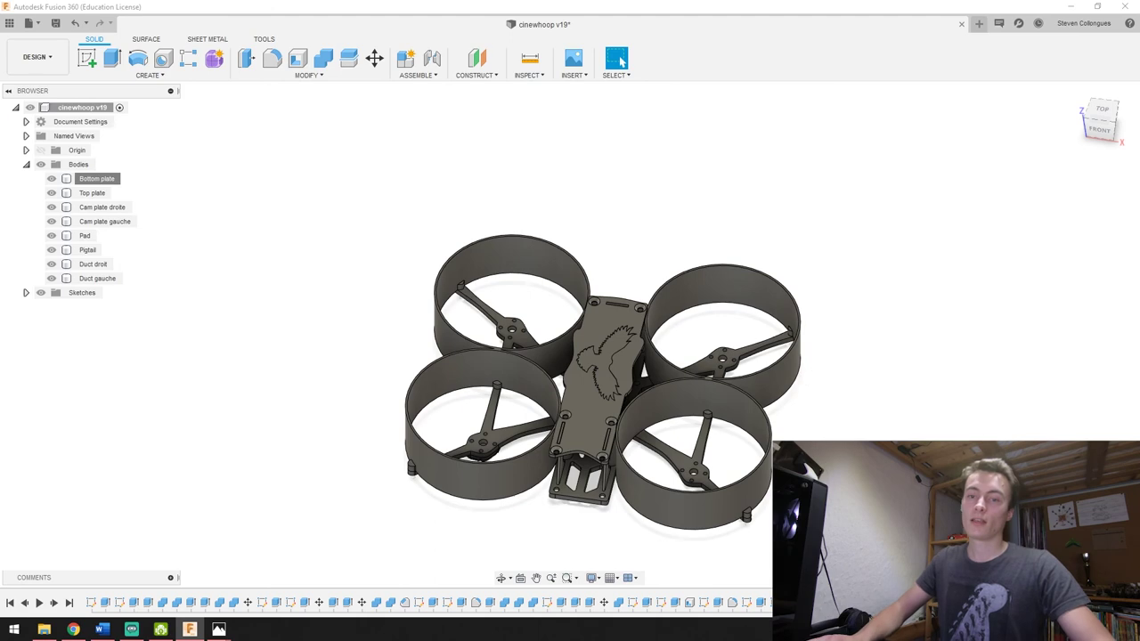
left_click(43, 630)
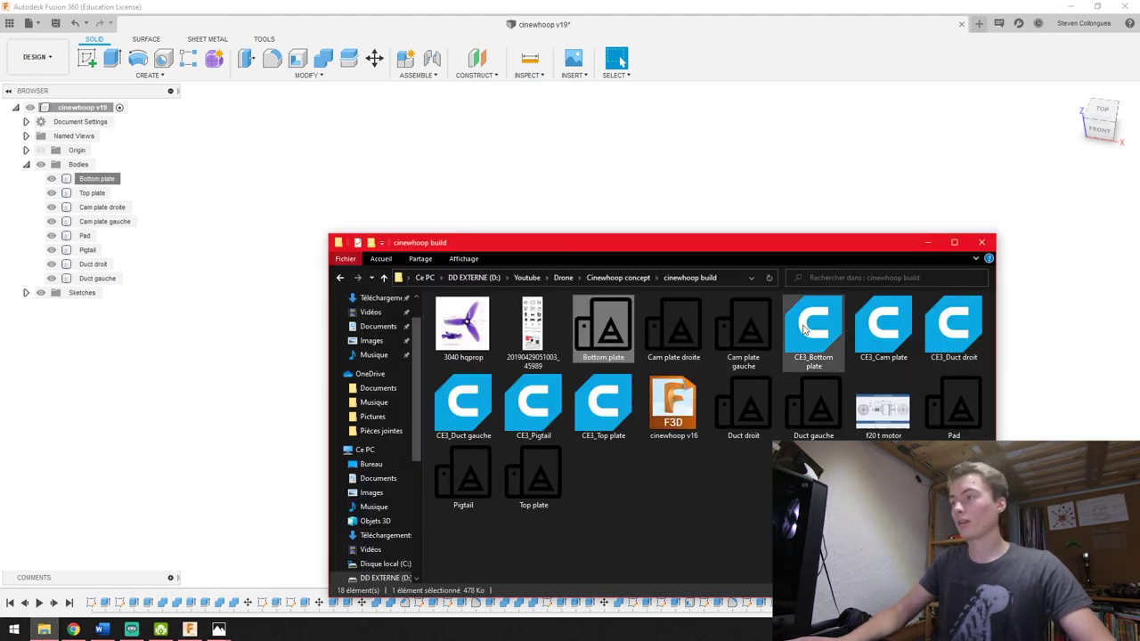
Step: Check the Bottom plate, Cam plate droite and Duct droit STL files in Print 3D, closing each
double_click(592, 341)
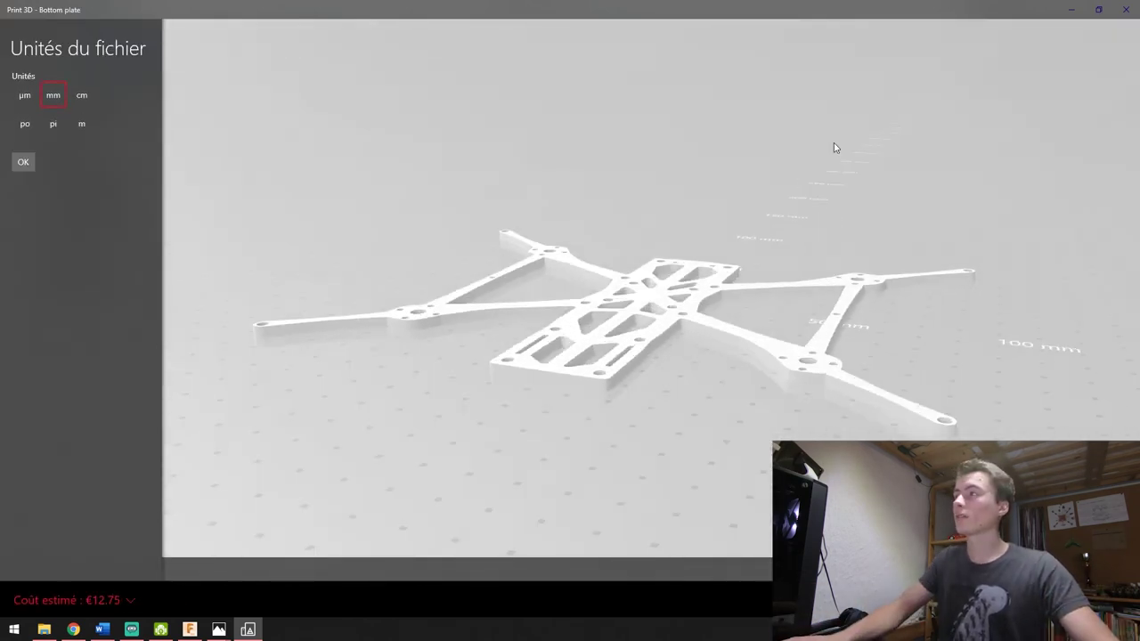
left_click(1124, 9)
double_click(681, 345)
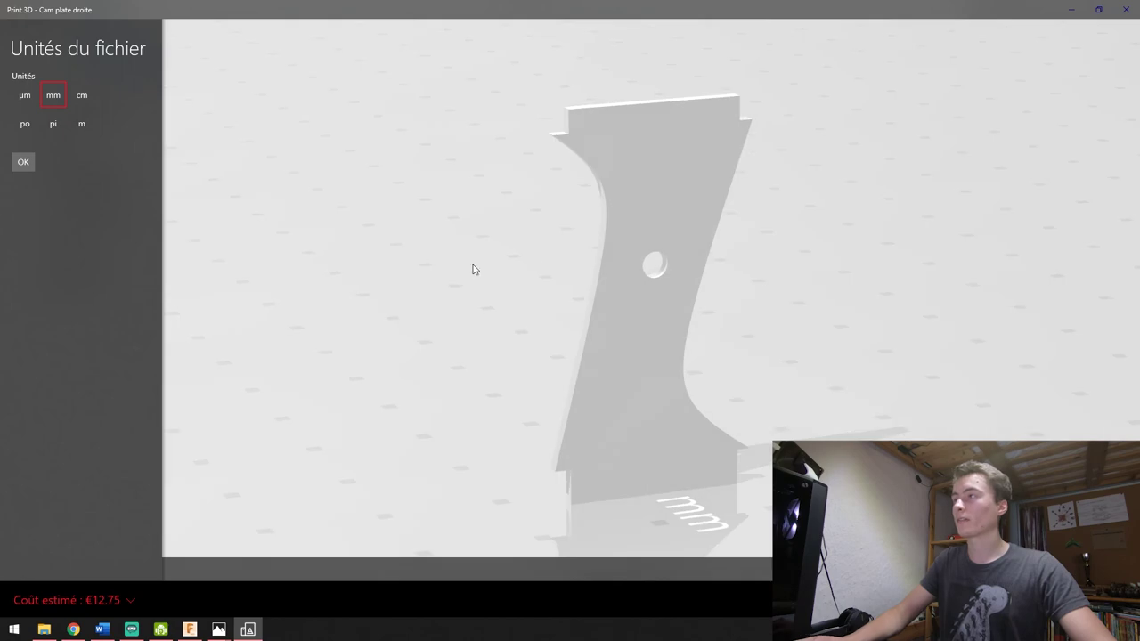
left_click(1125, 11)
left_click(746, 405)
double_click(745, 405)
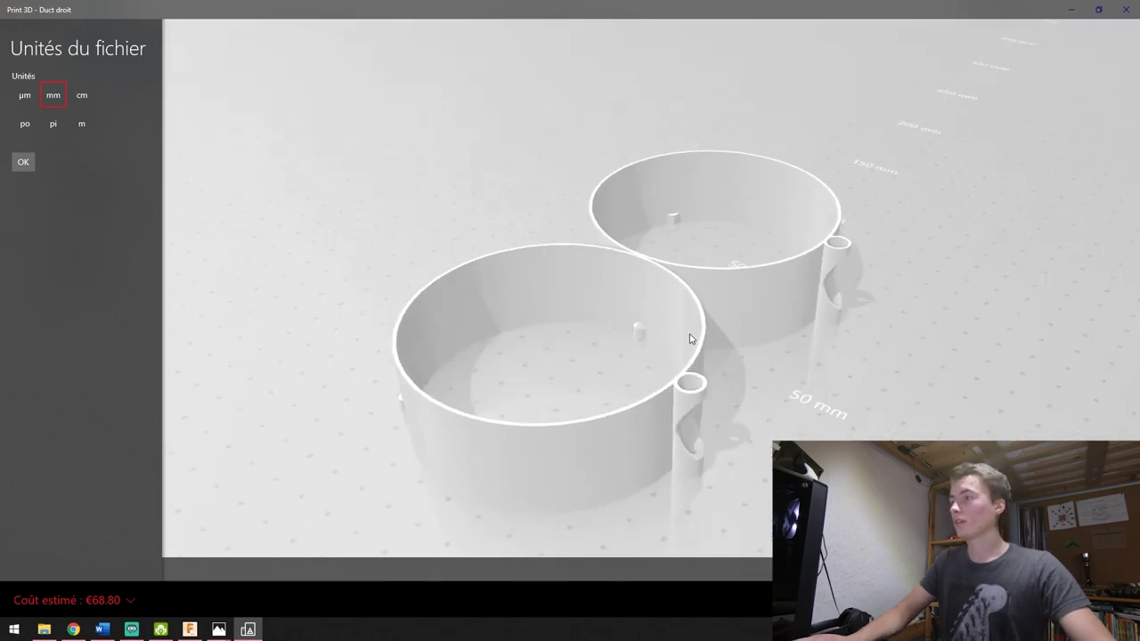
left_click(1126, 6)
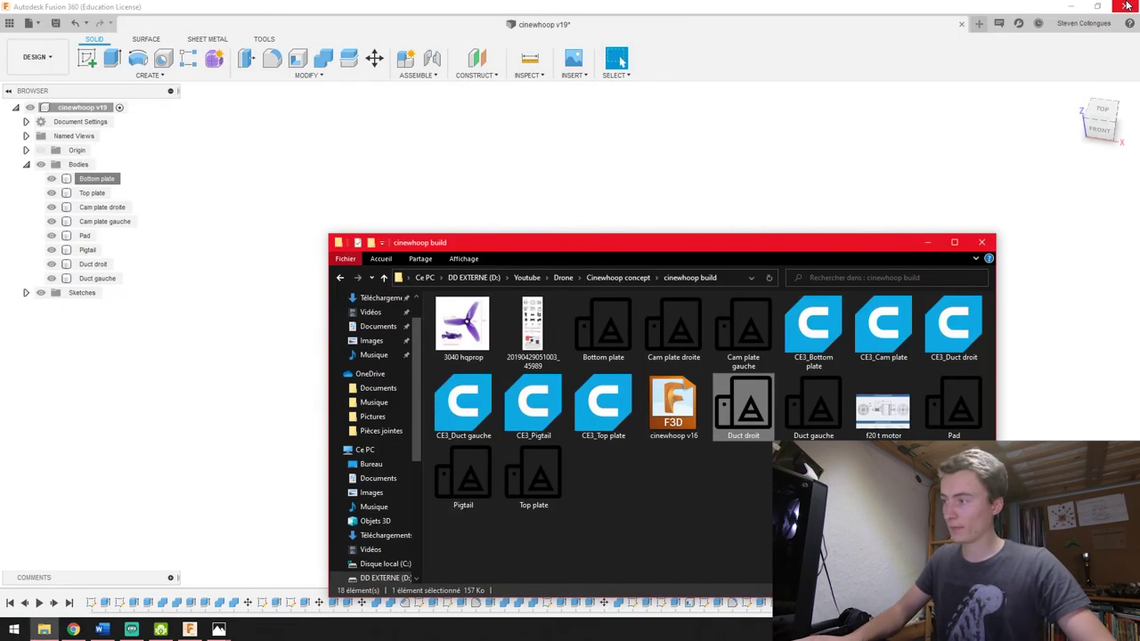
Step: Check the Top plate, Pad and Pigtail STL files in Print 3D, then minimize the build folder
double_click(812, 433)
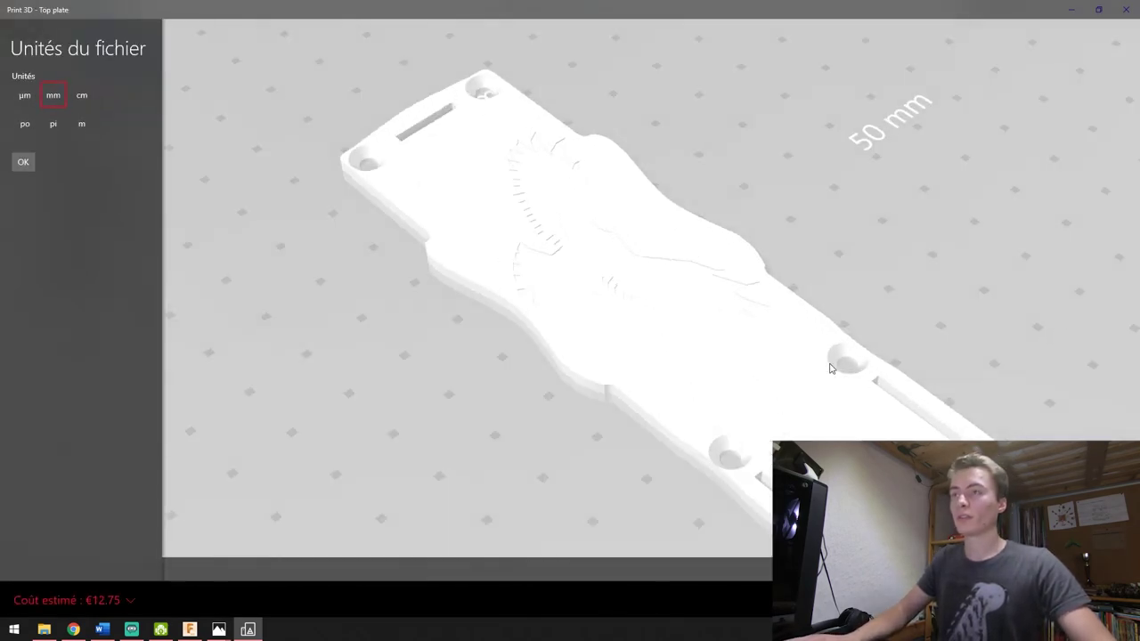
left_click(1127, 11)
left_click(957, 405)
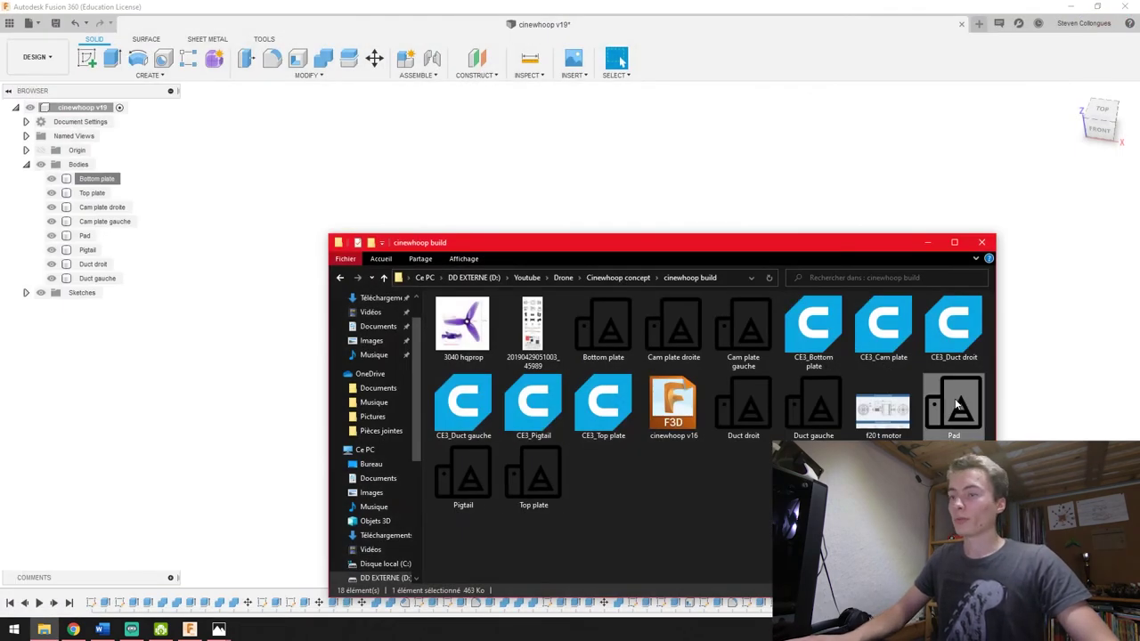
double_click(958, 405)
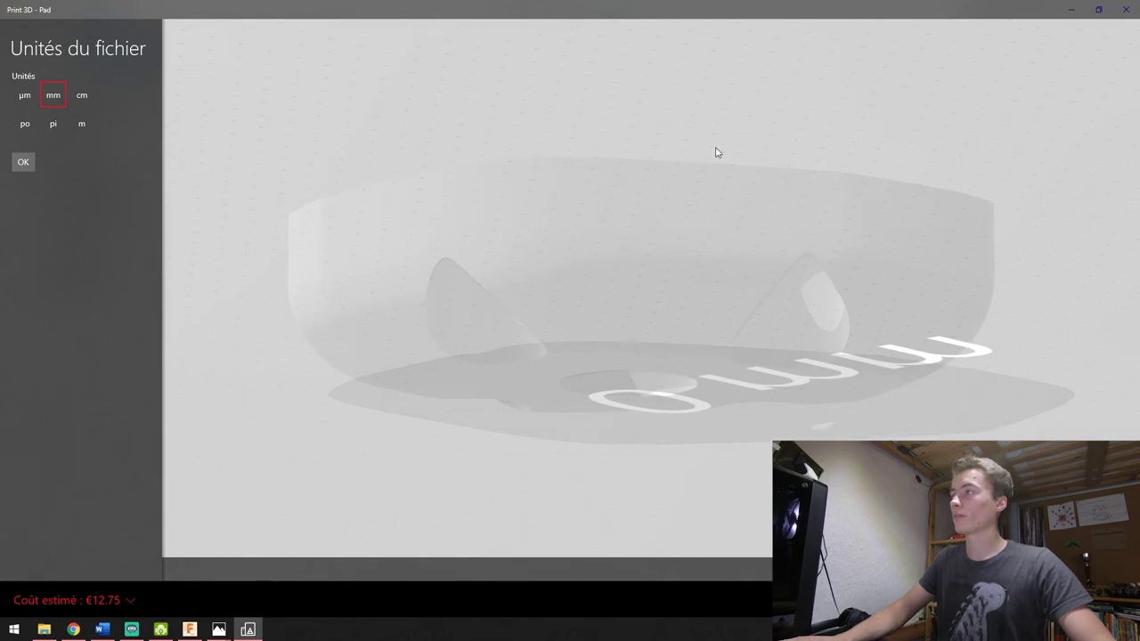
left_click(1130, 7)
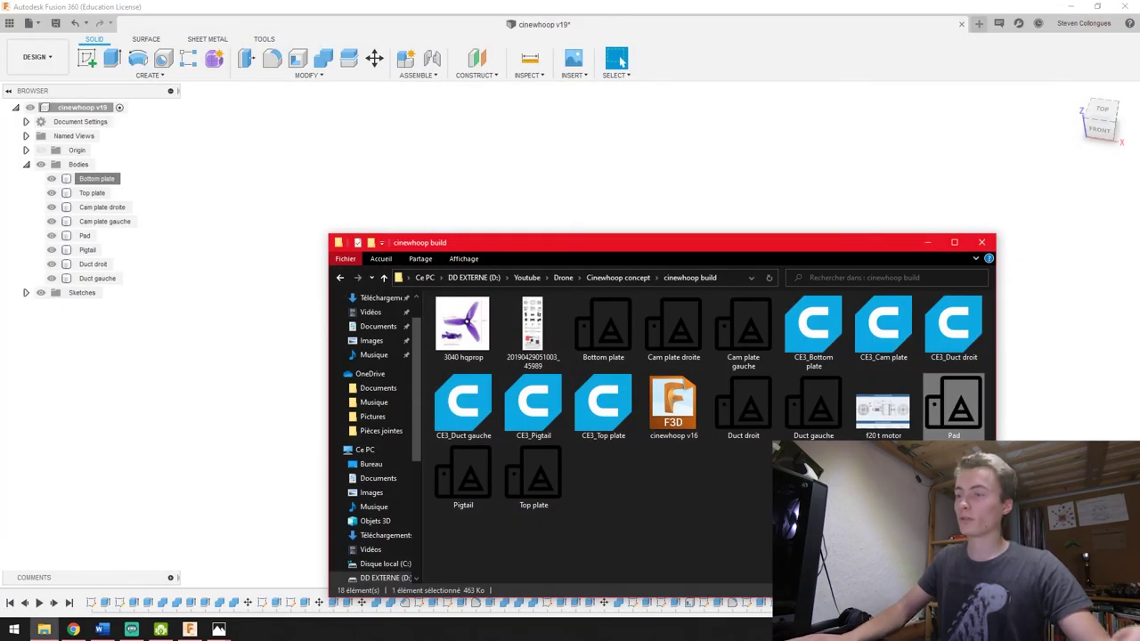
double_click(465, 476)
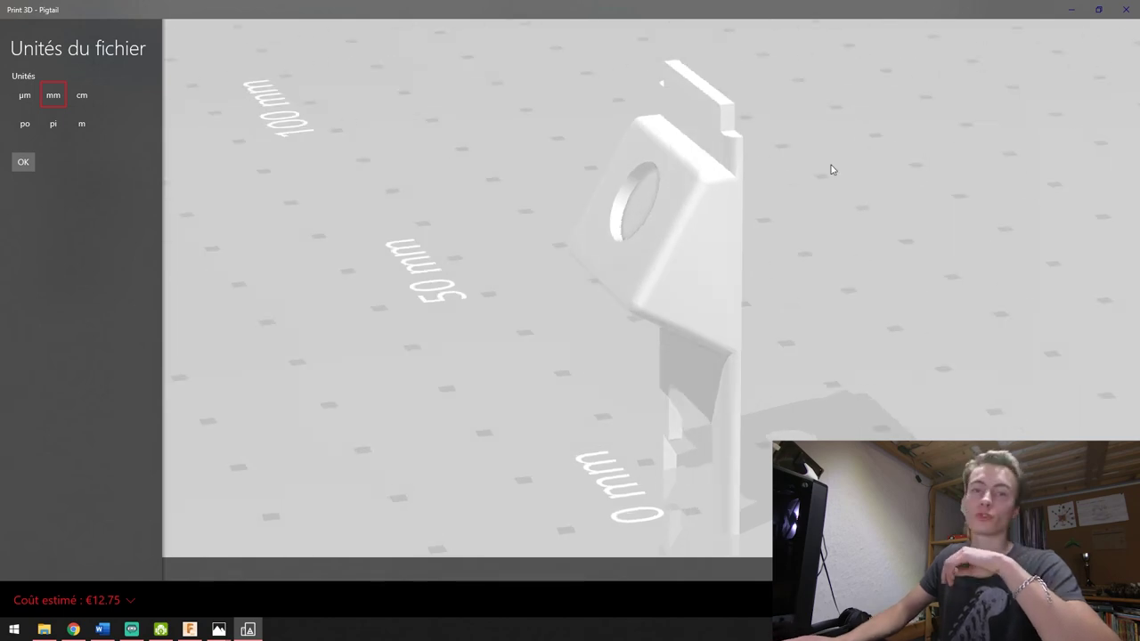
left_click(1131, 11)
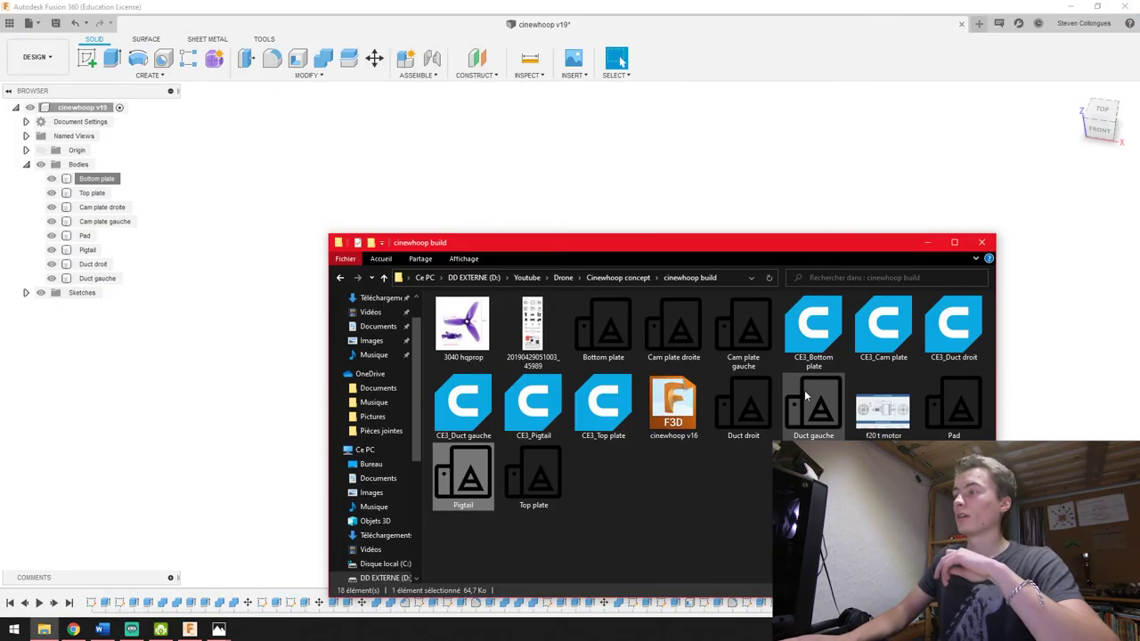
left_click(926, 242)
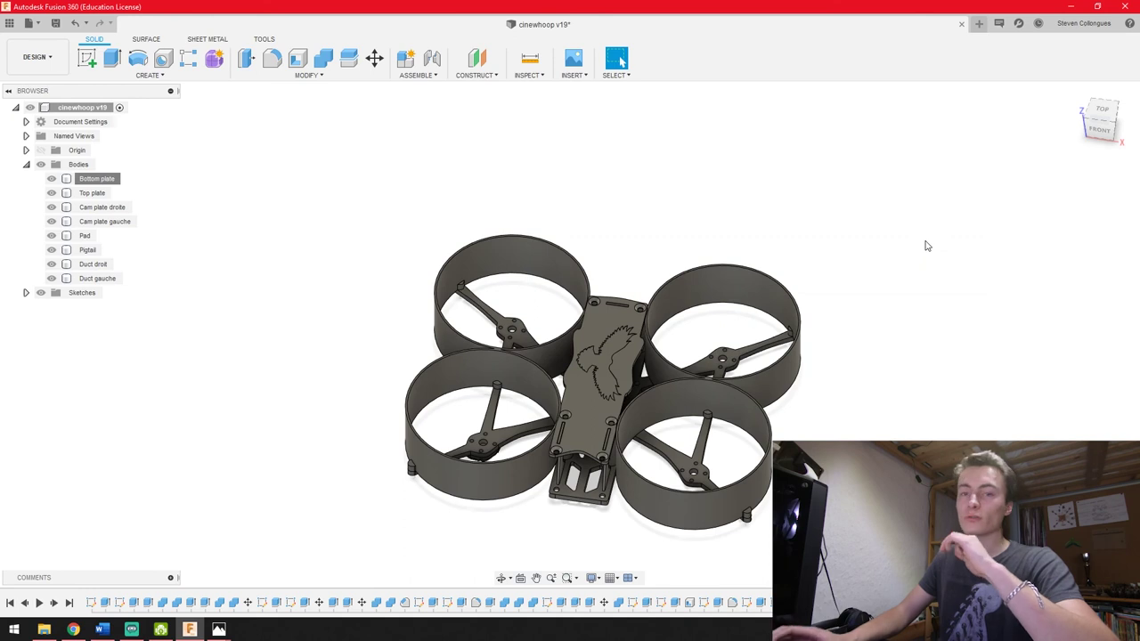